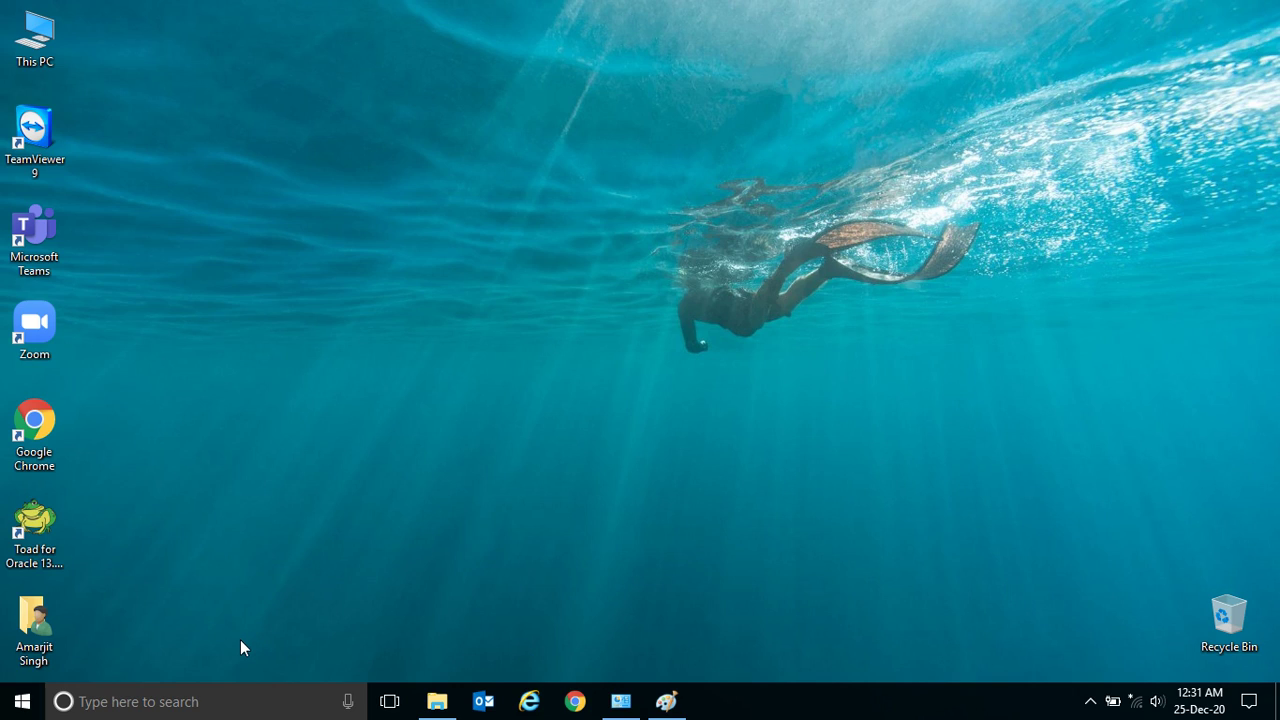
Step: Launch Excel 2013 by searching for 'excel' in the Windows 10 taskbar search
left_click(216, 700)
type("excel")
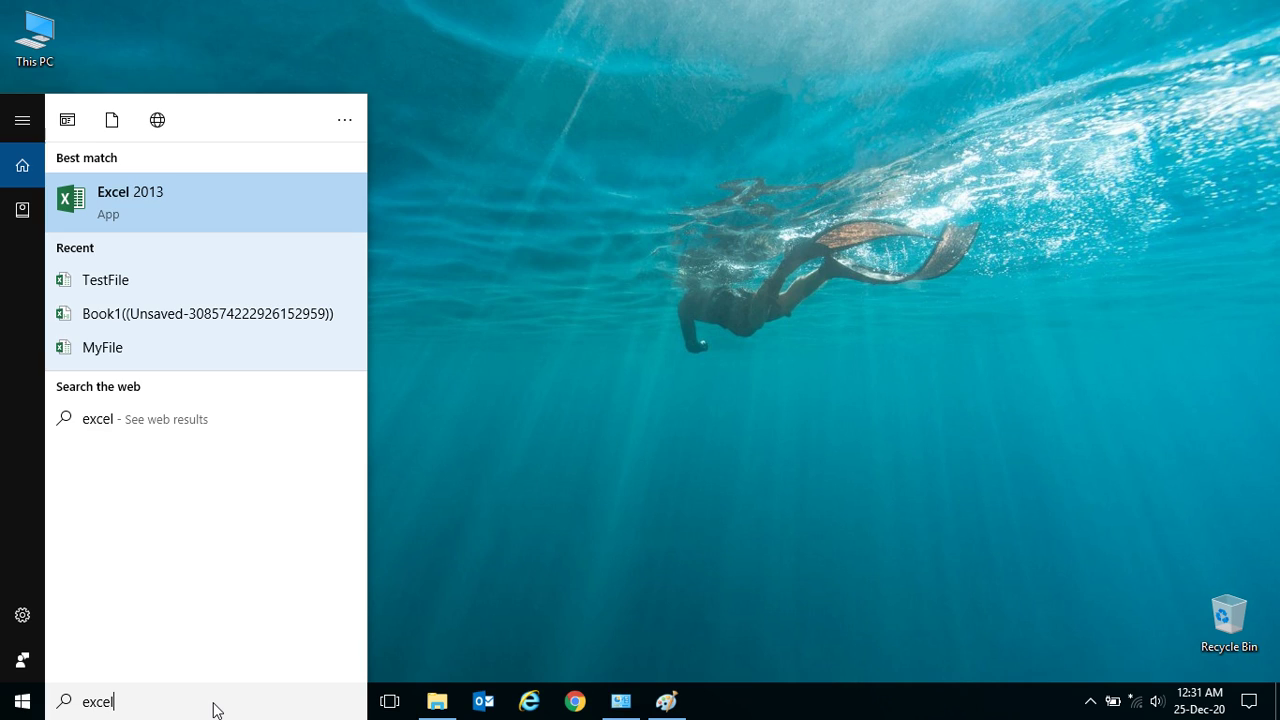
key("Return")
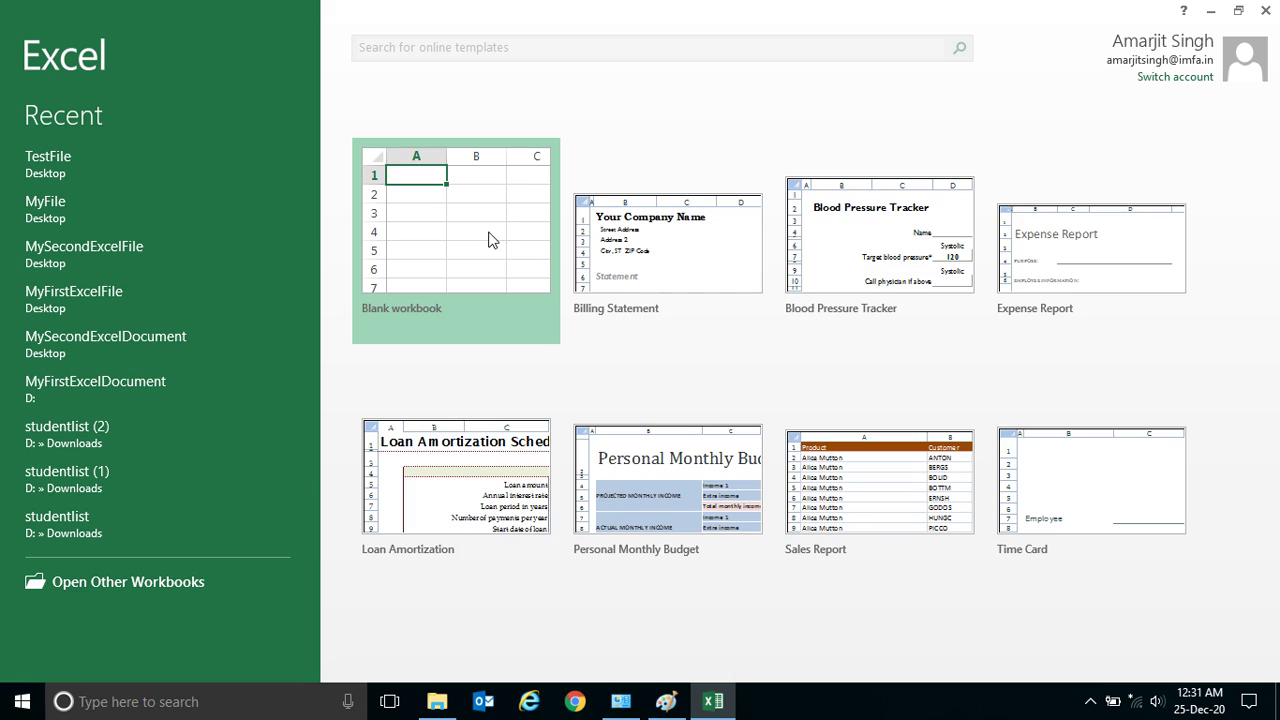
left_click(488, 237)
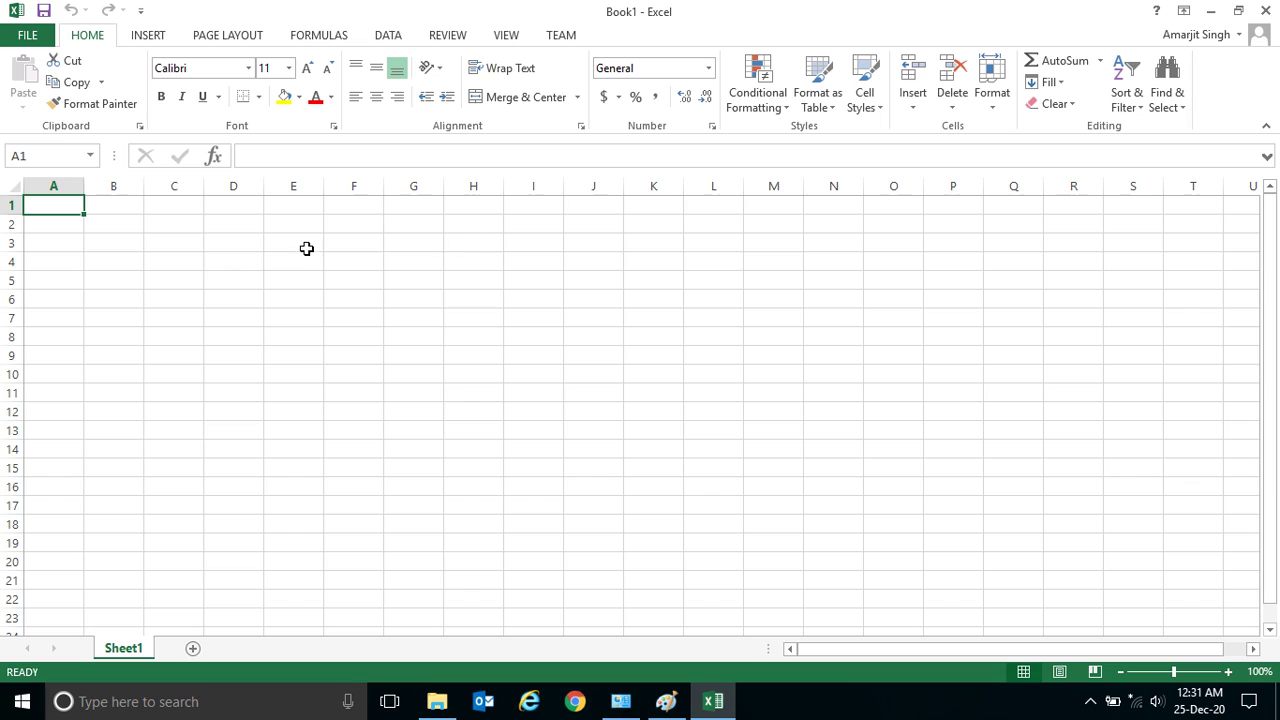
left_click(274, 246)
left_click(224, 258)
left_click(225, 316)
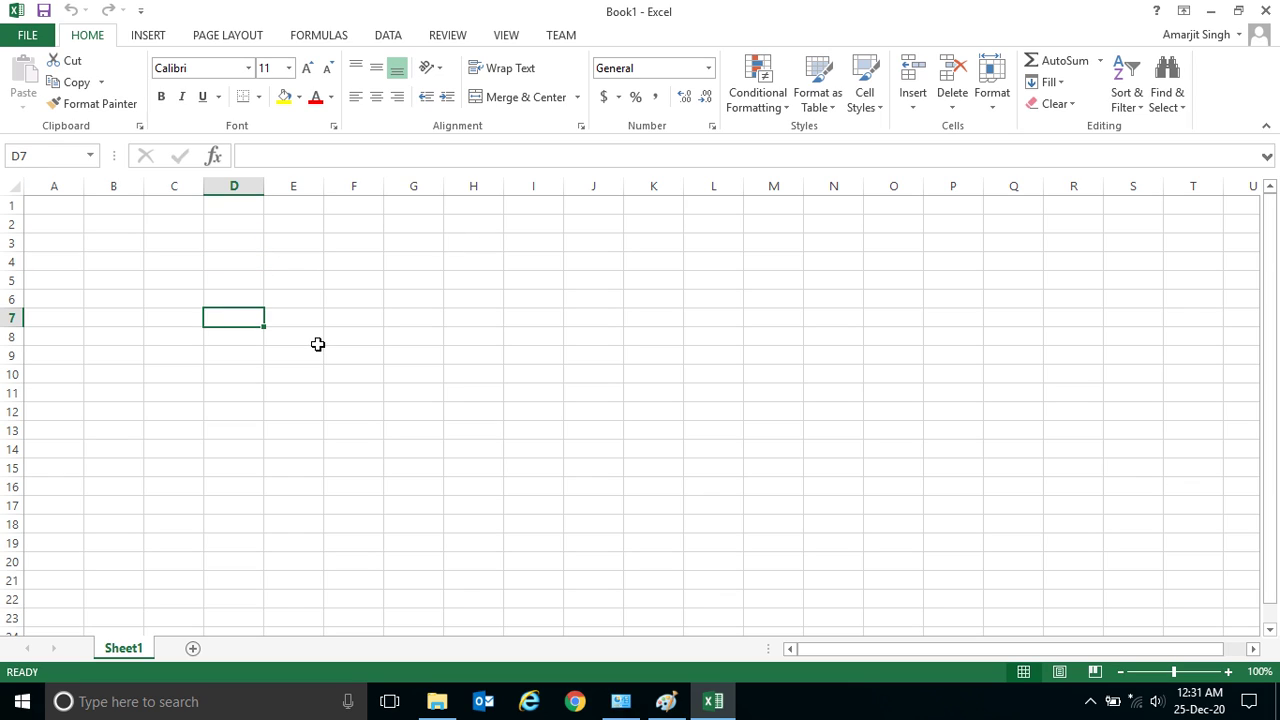
left_click(336, 336)
left_click(330, 300)
left_click(276, 286)
left_click(228, 286)
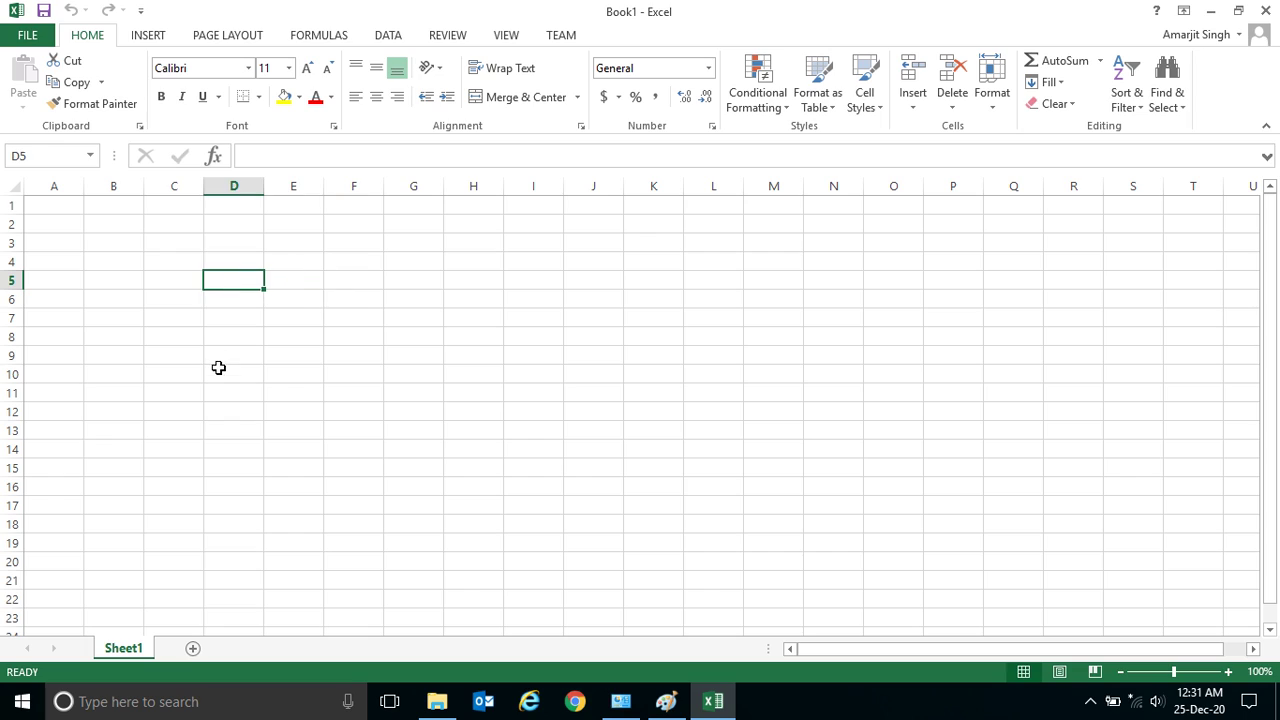
left_click(218, 368)
left_click(160, 274)
left_click(111, 244)
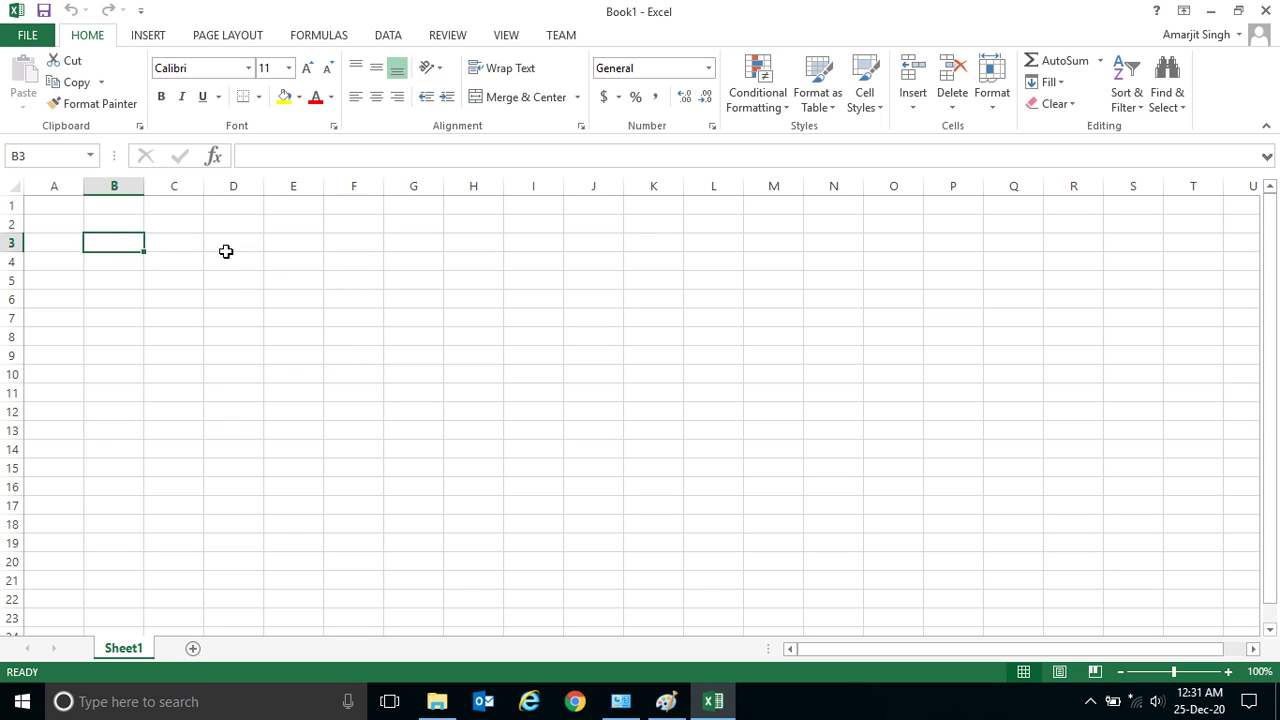
left_click(226, 251)
left_click(240, 318)
left_click(357, 290)
left_click(315, 262)
left_click(276, 282)
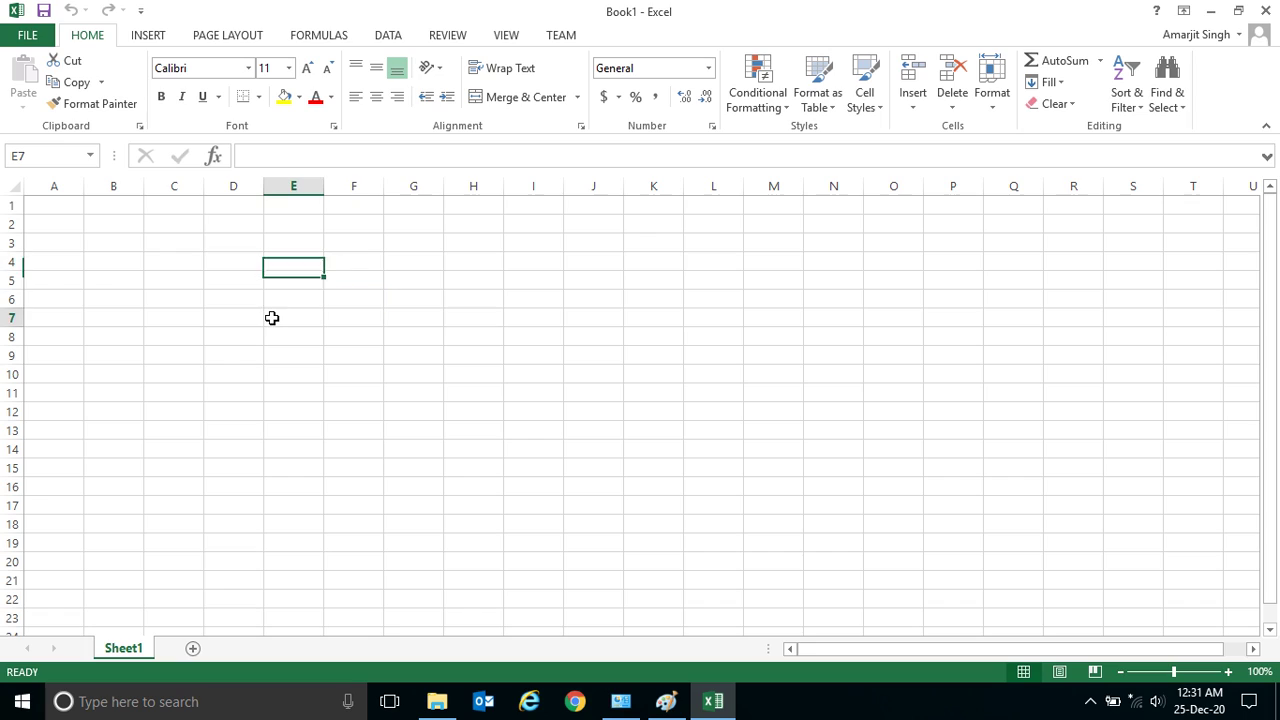
left_click(269, 317)
left_click(234, 295)
left_click(232, 266)
left_click(316, 265)
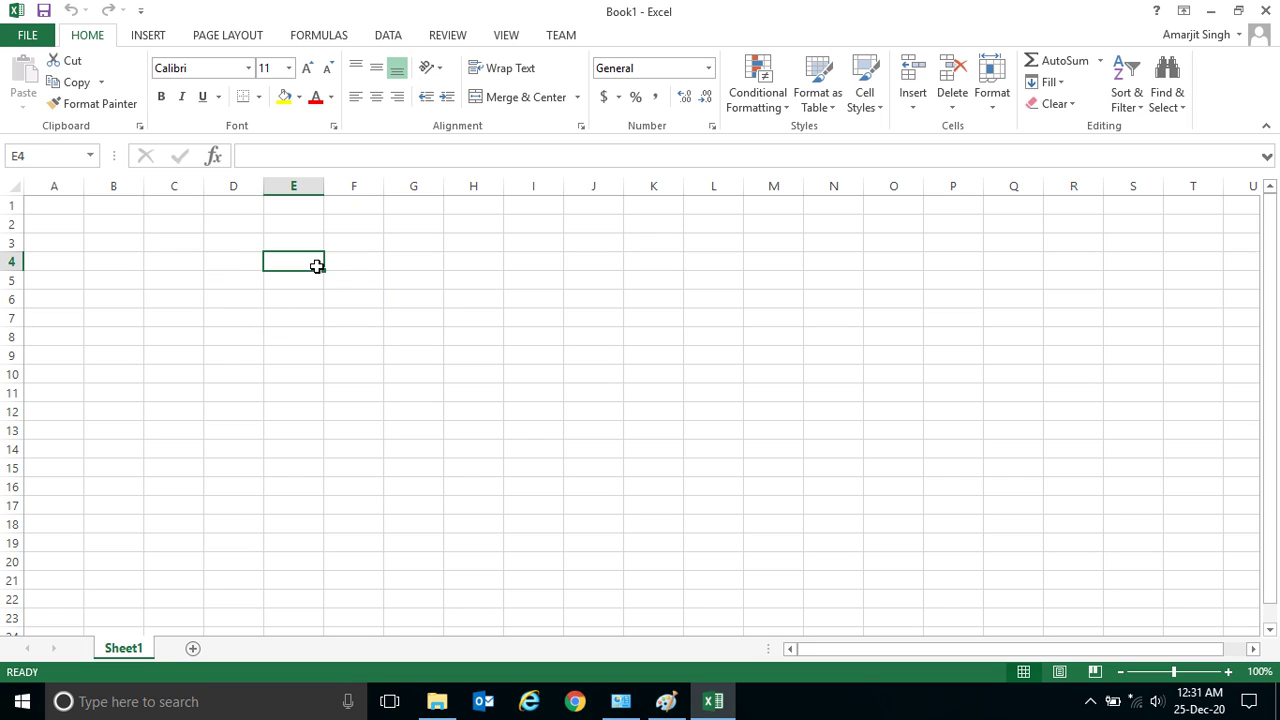
left_click(312, 320)
left_click(386, 318)
left_click(350, 278)
left_click(286, 263)
left_click(224, 295)
left_click(238, 257)
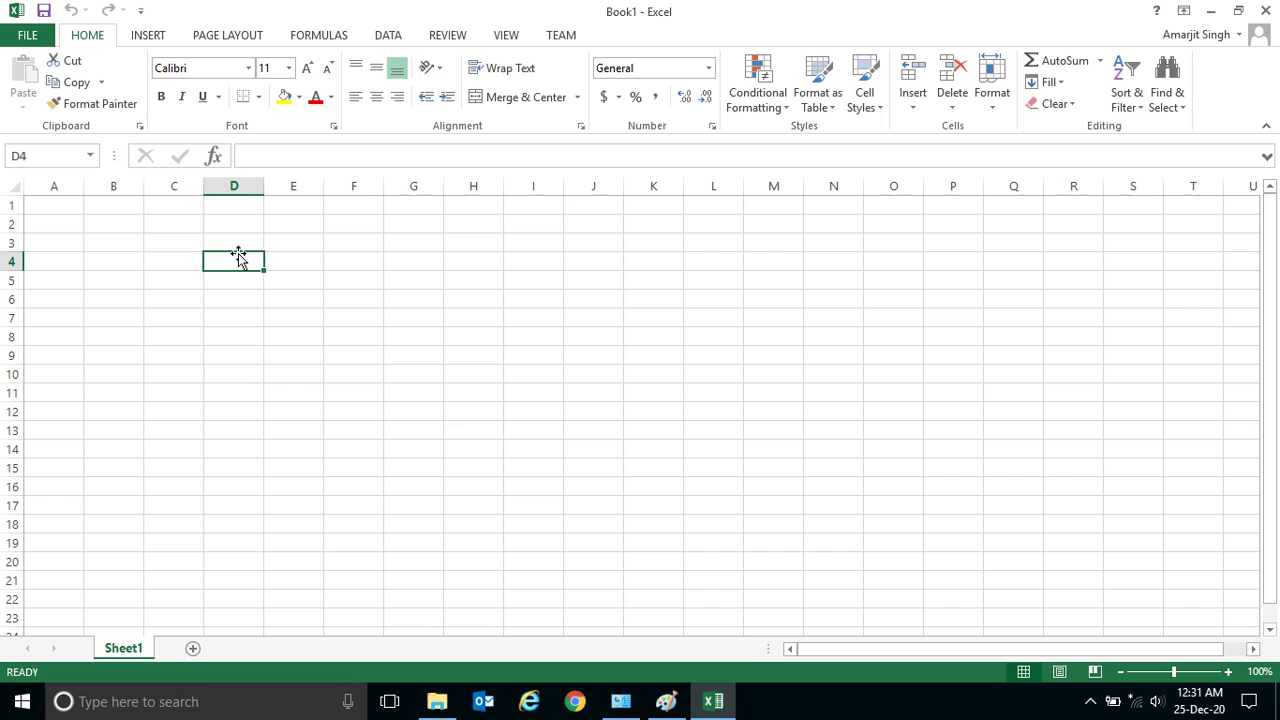
Step: Enter 'Cell' in D4, D7 and D8
type("Cell")
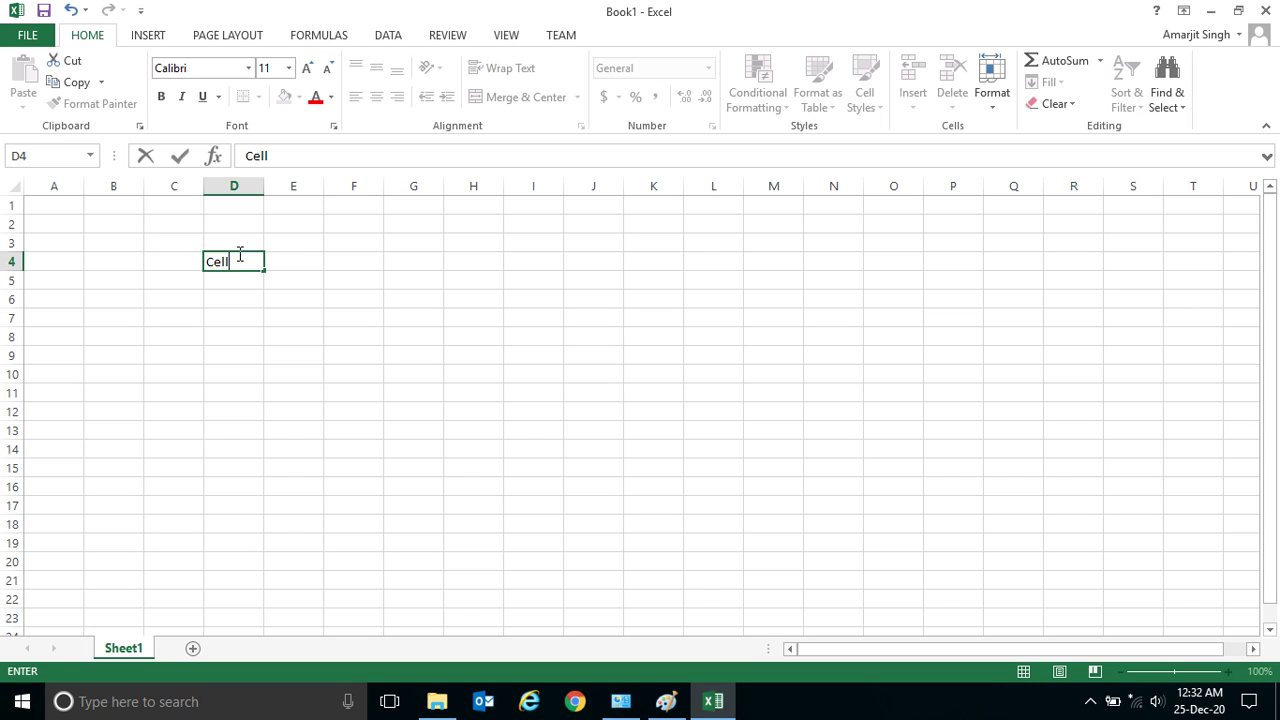
key("Return")
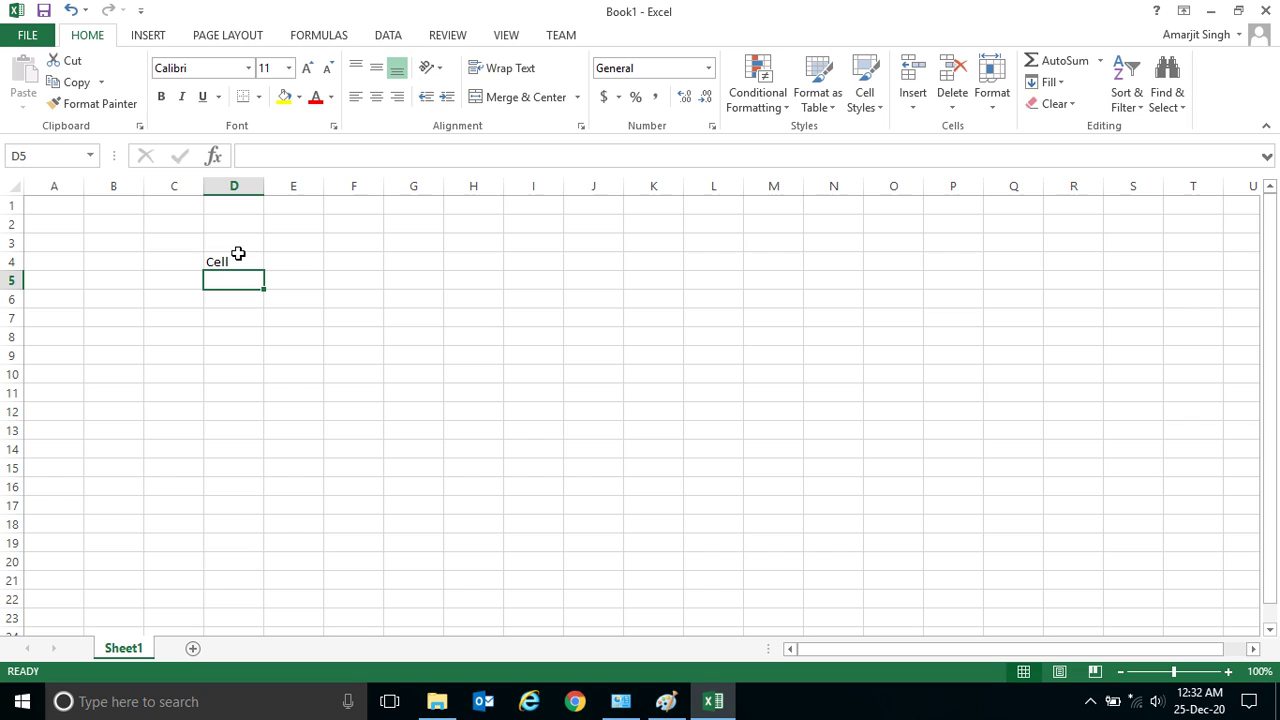
left_click(232, 315)
type("Cell")
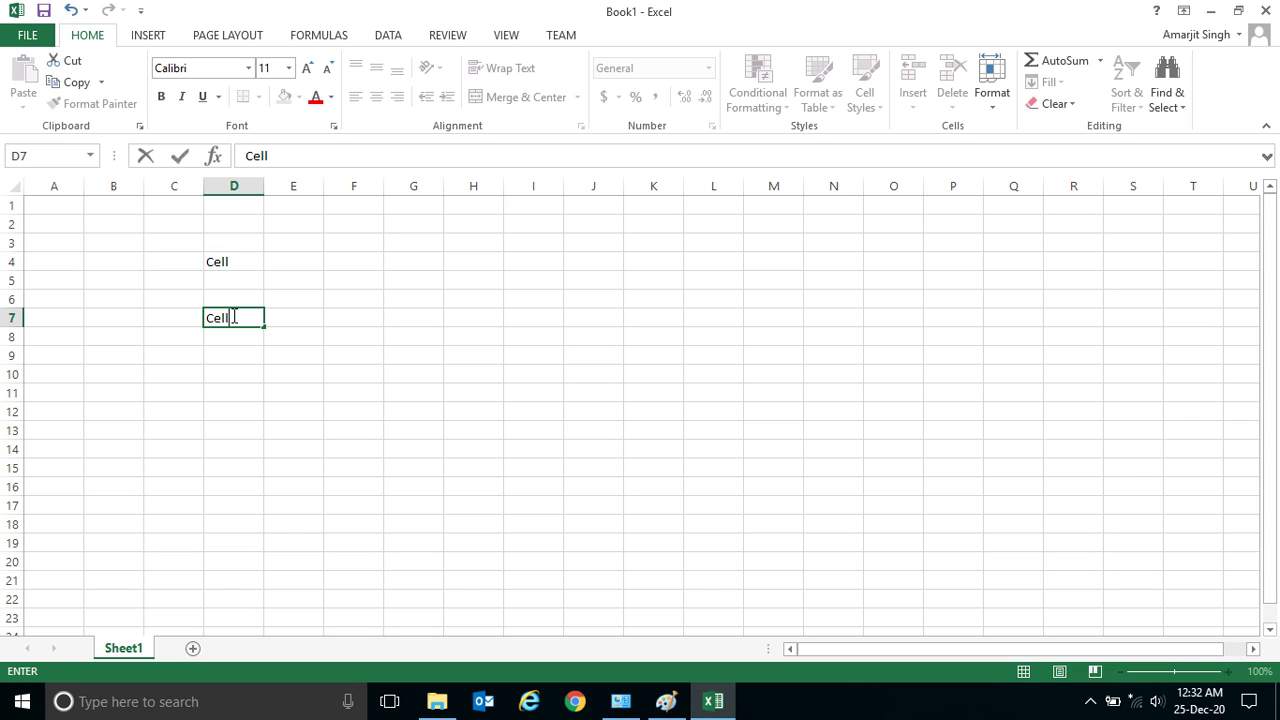
key("Return")
type("Cell")
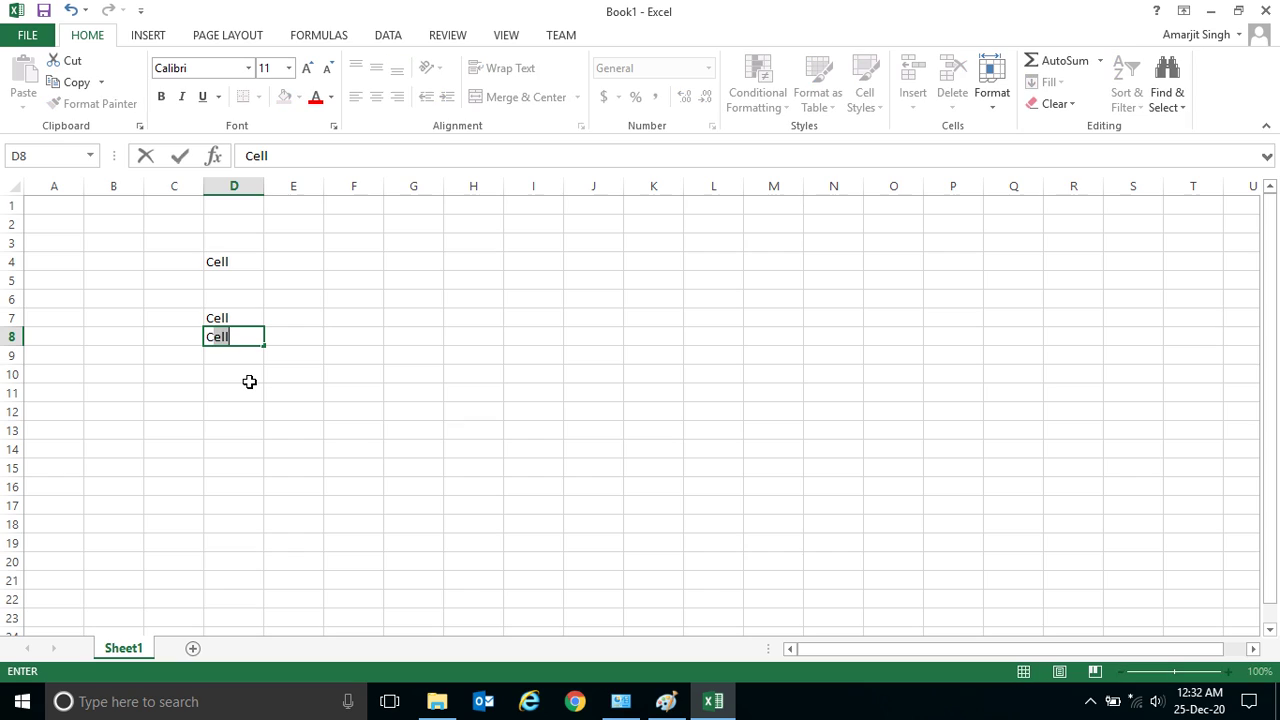
key("Return")
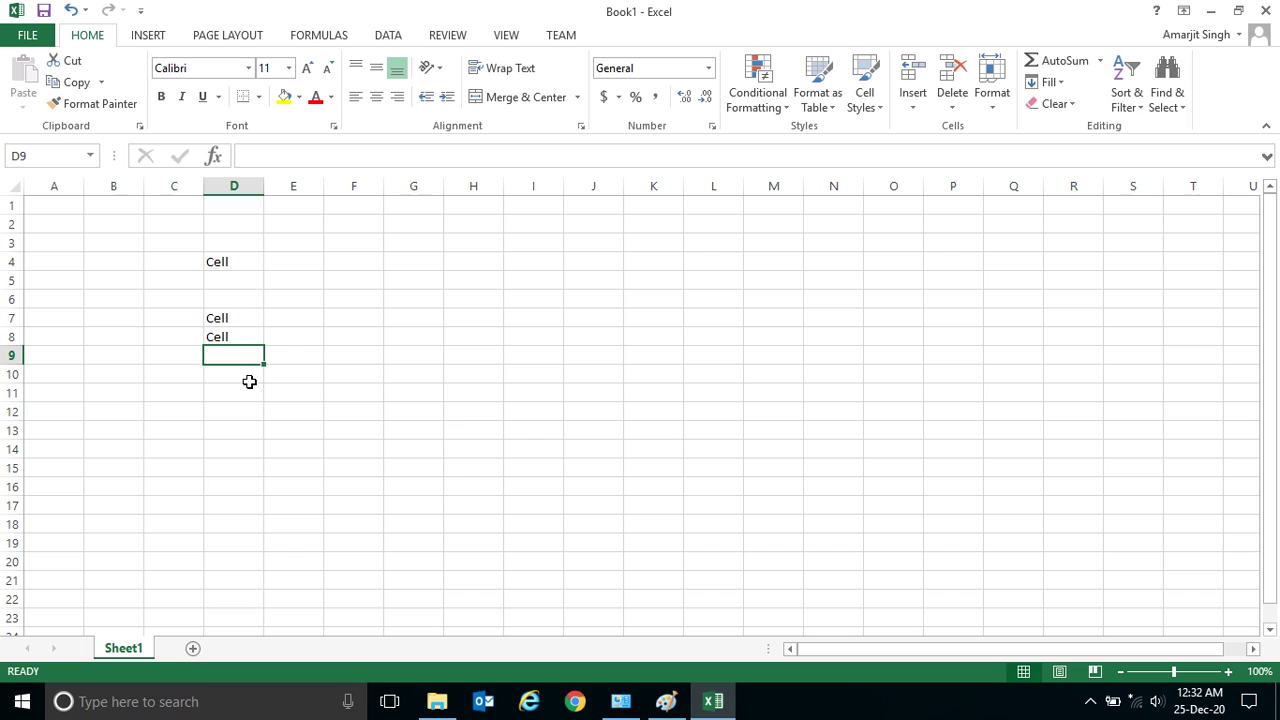
Step: Enter 'A' in D9 and 'Statement' in D10
type("A")
key("Return")
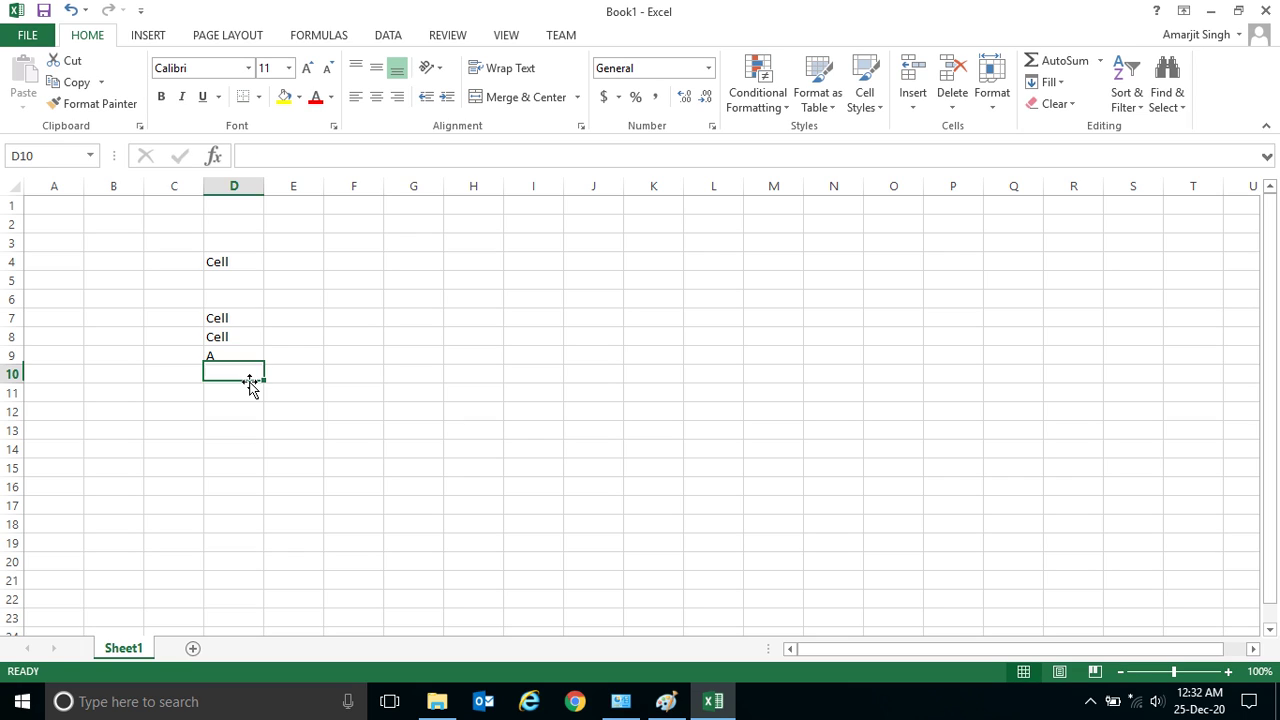
type("Sat")
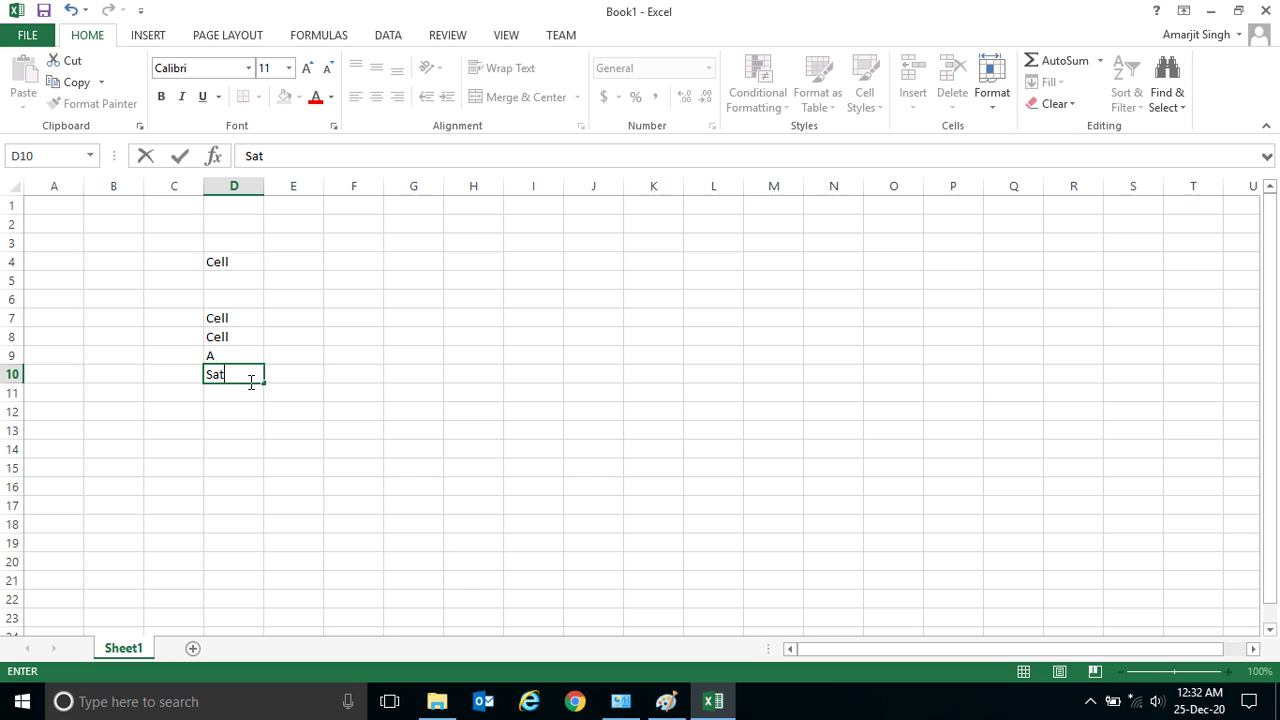
key("BackSpace")
key("BackSpace")
type("tateme")
key("BackSpace")
key("BackSpace")
type("ment")
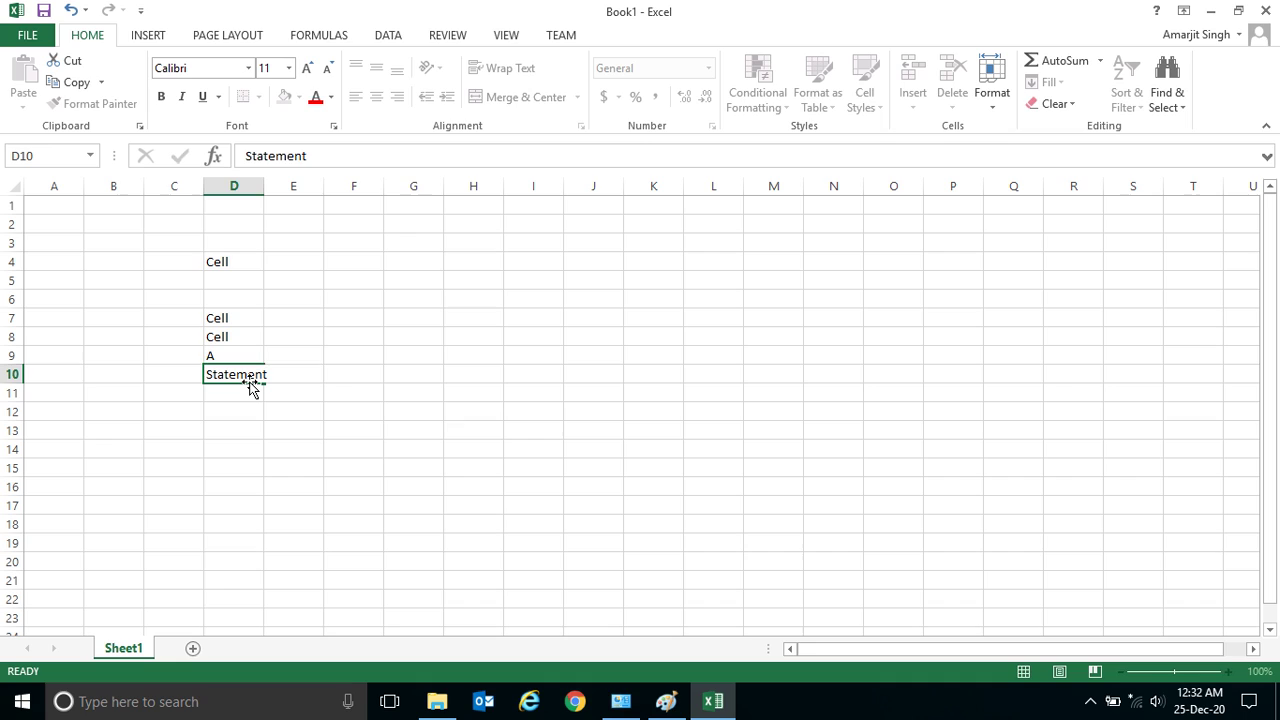
key("Return")
Step: Enter 'Number', 4004 and 300333.33 in D11 through D13
type("Number")
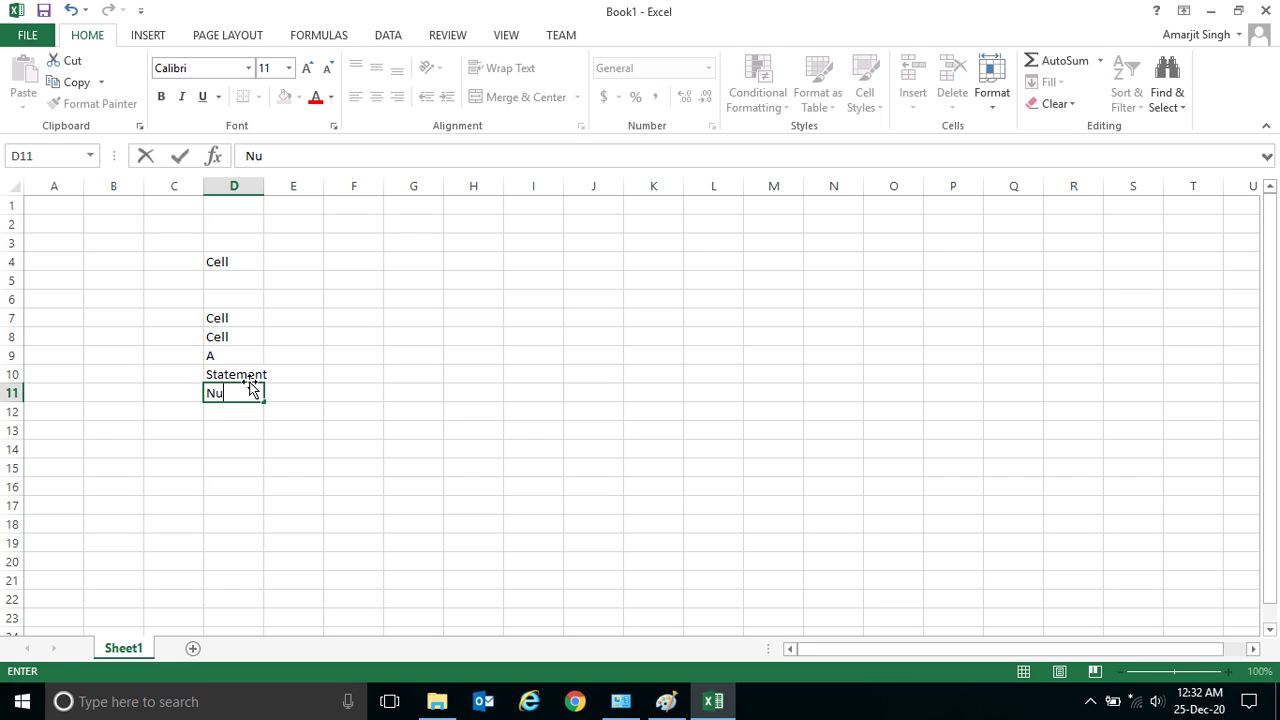
key("Return")
type("4004")
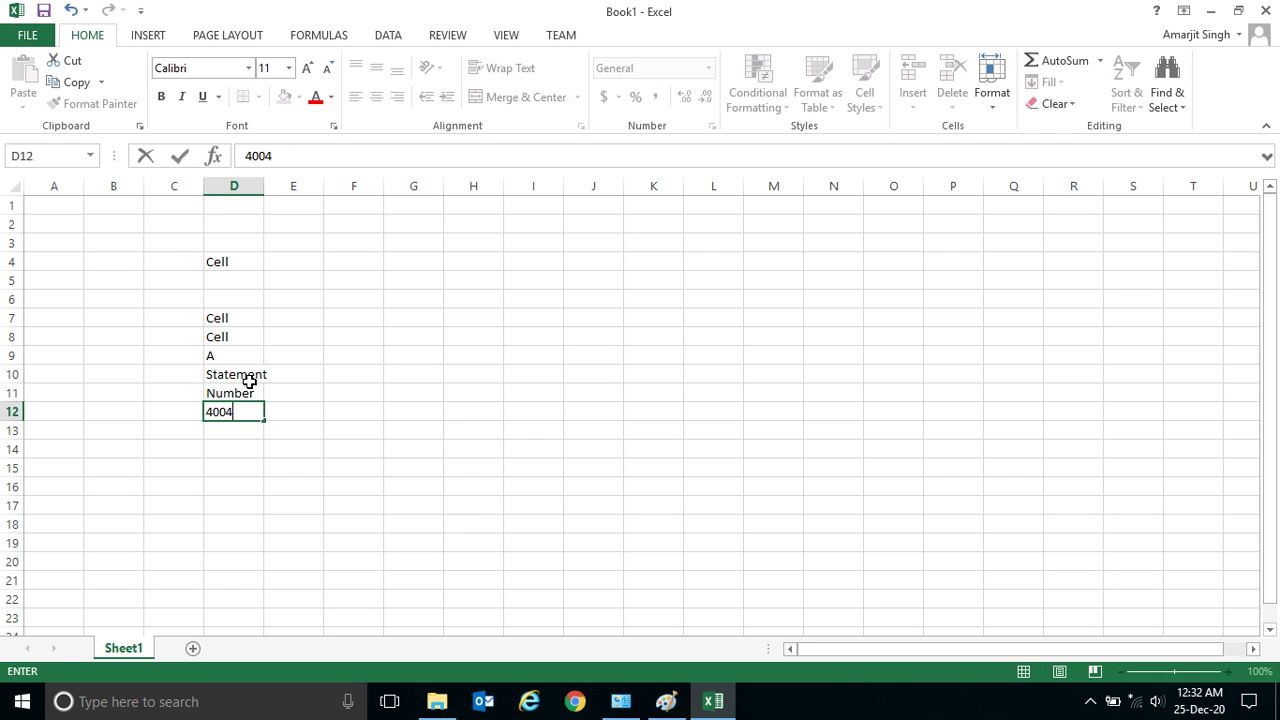
key("Return")
type("3003")
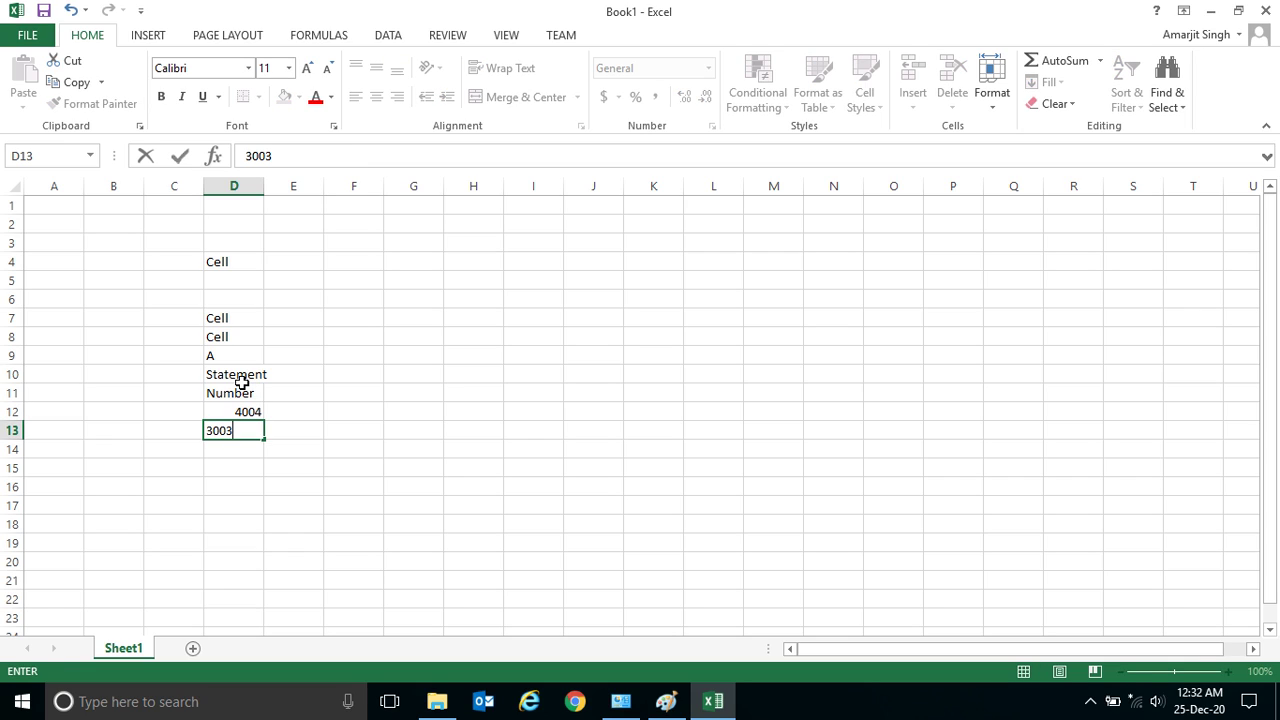
type("33.33")
key("Return")
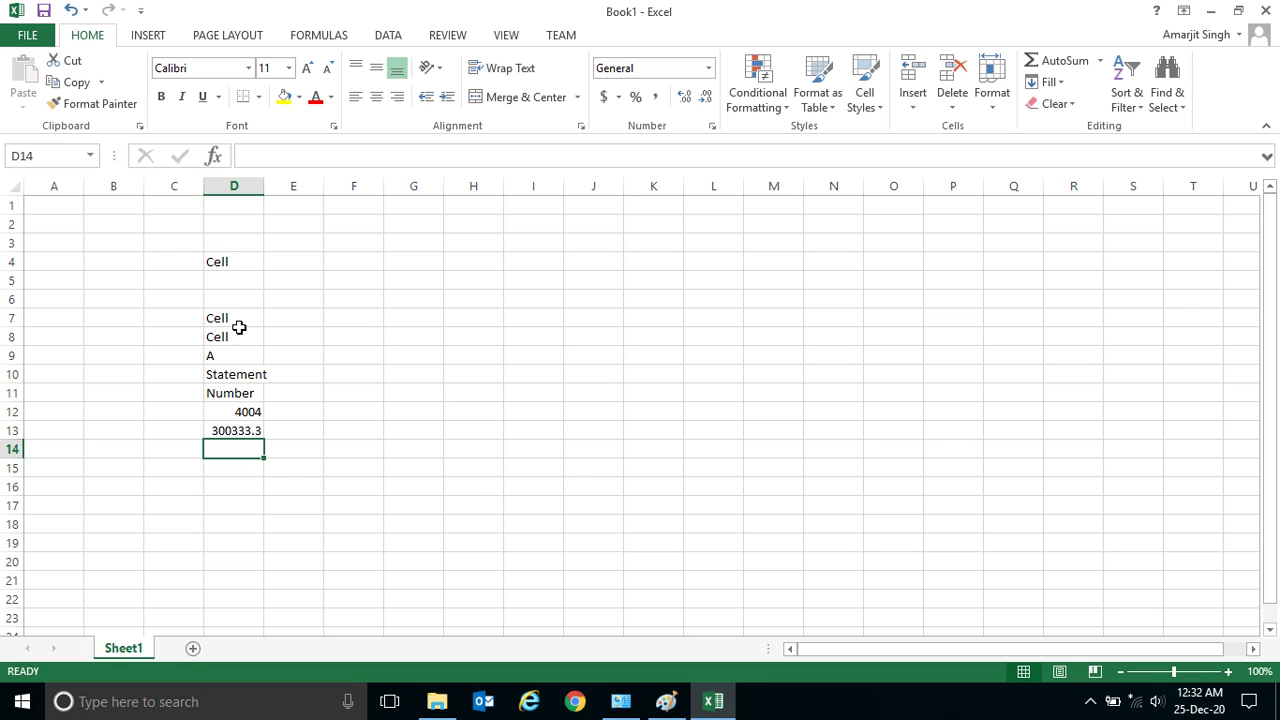
left_click_drag(237, 317, 237, 449)
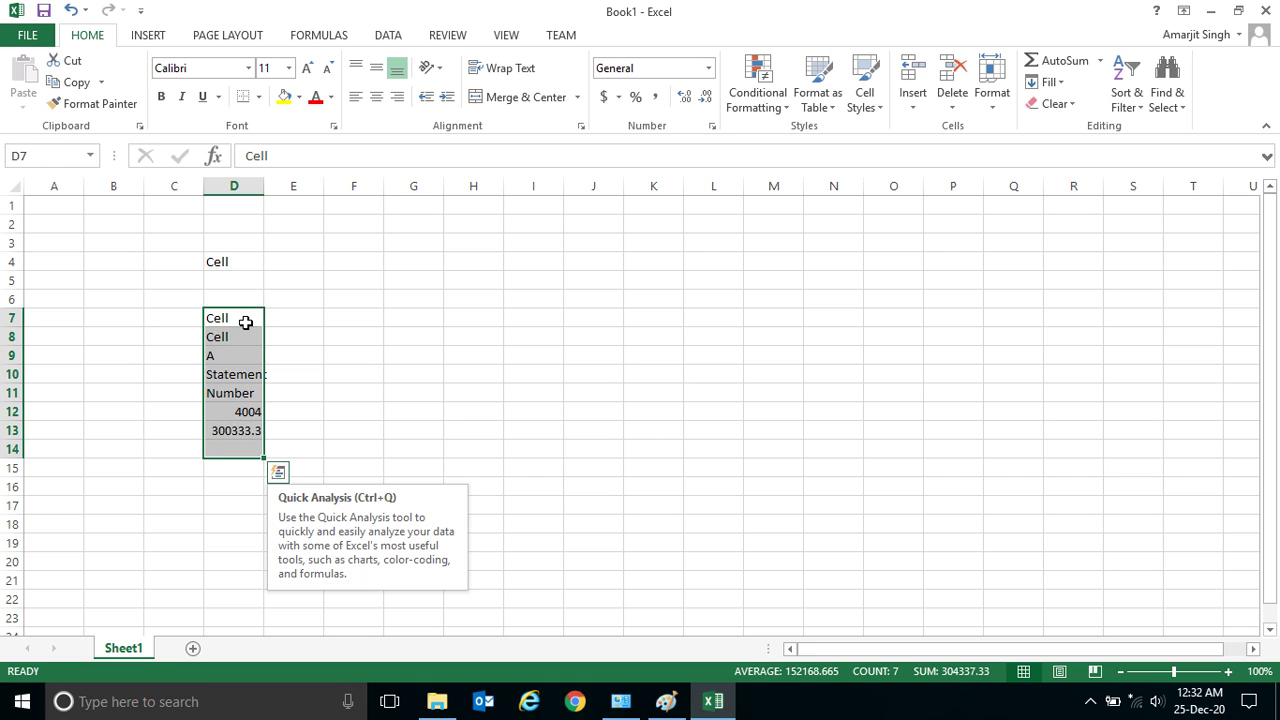
double_click(263, 190)
left_click(240, 389)
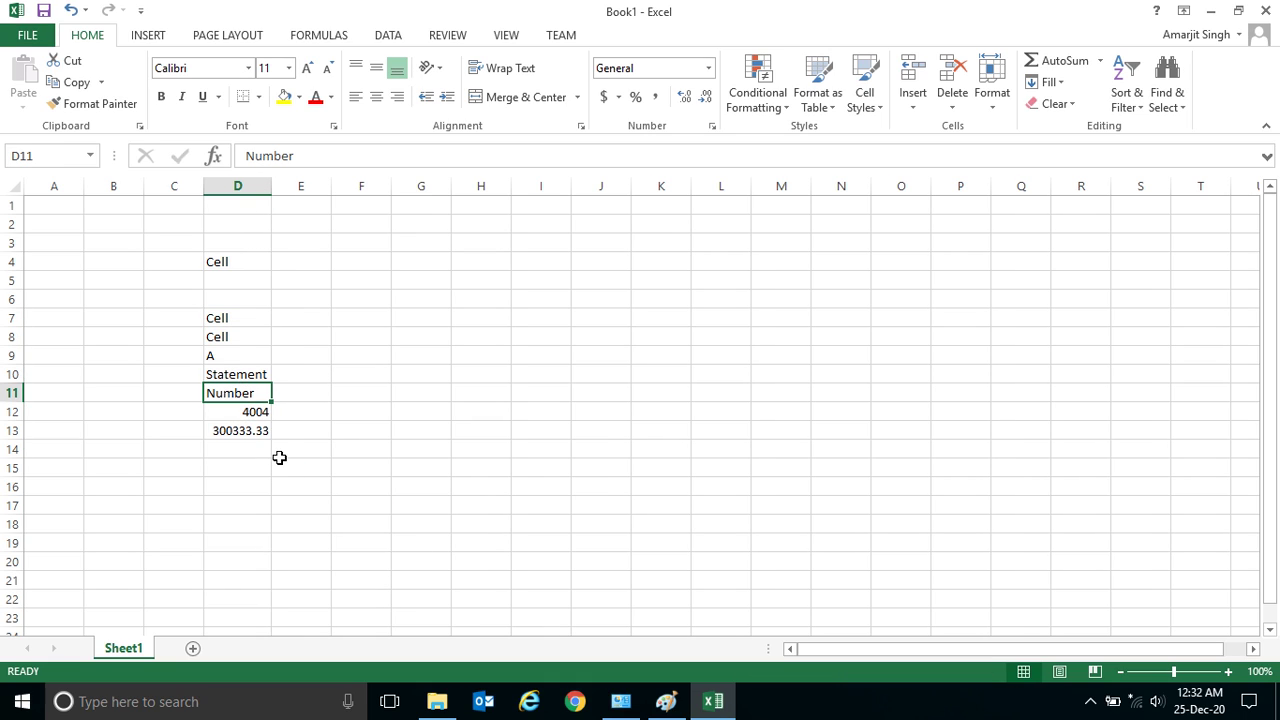
left_click(280, 451)
left_click(230, 336)
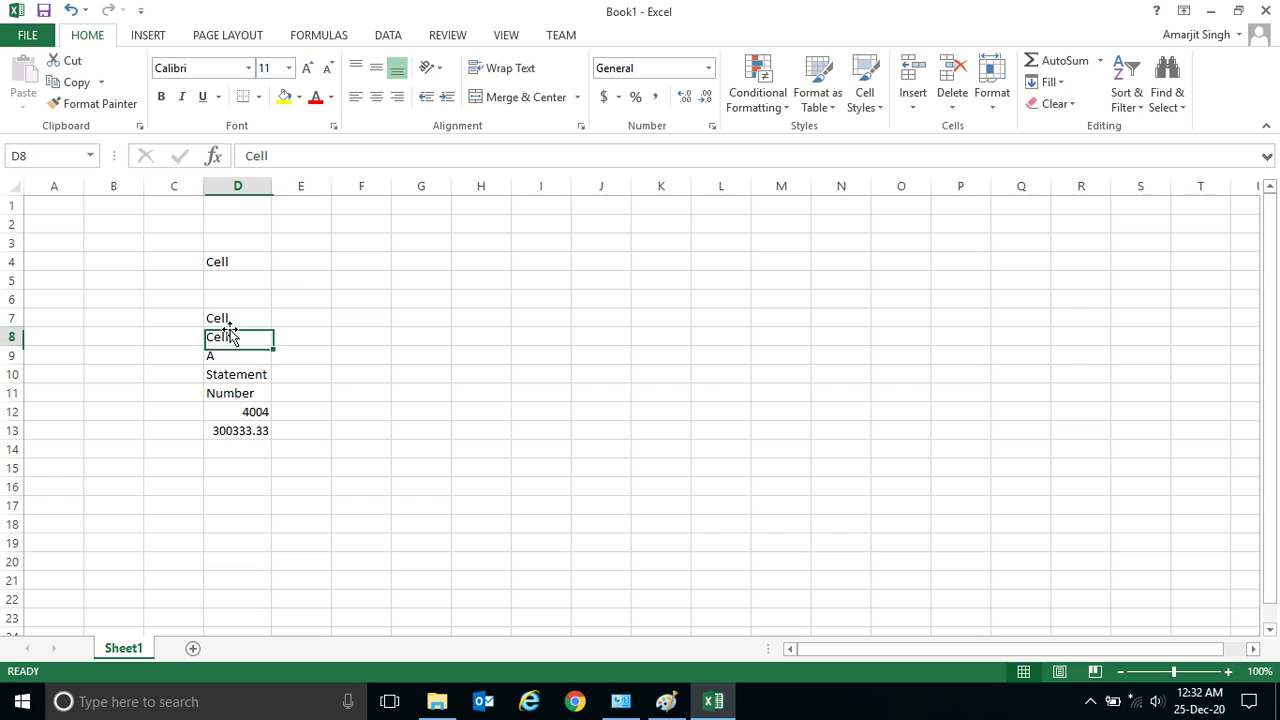
left_click(355, 344)
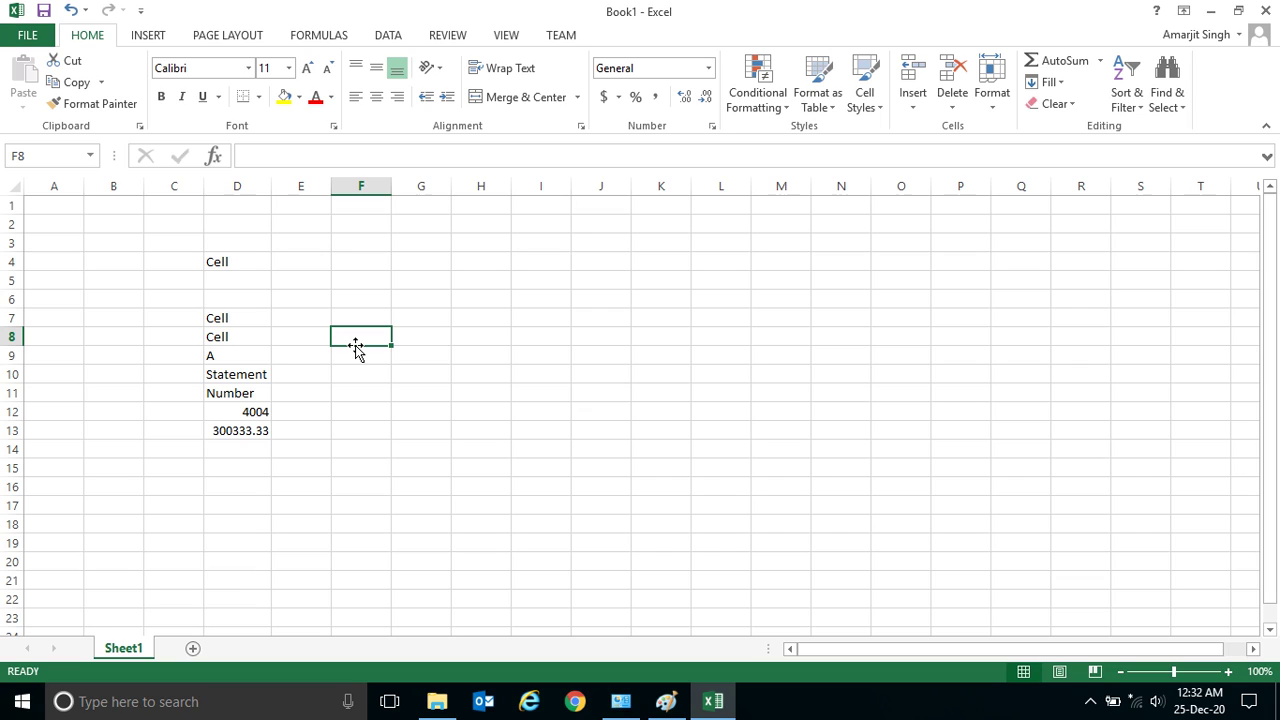
Step: Enter 'Cell one' in F8 and 'This is my cell test.' in F9
type("Cel")
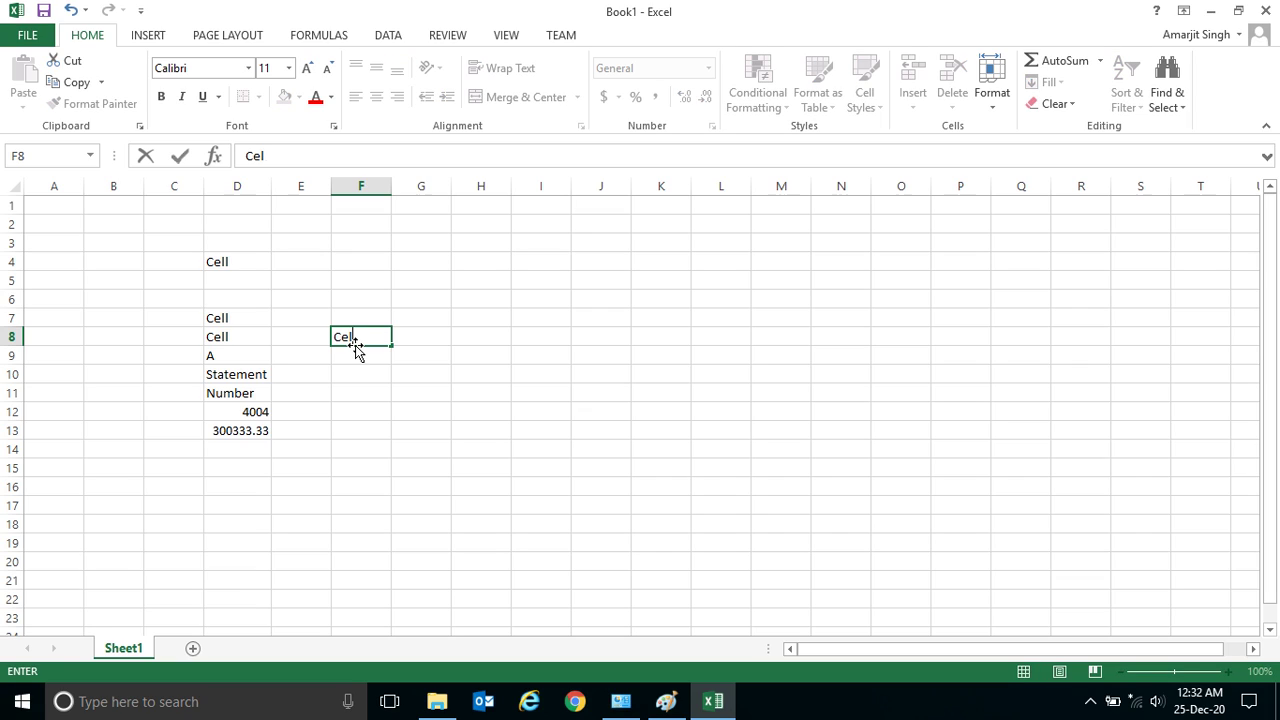
type("l one")
key("Return")
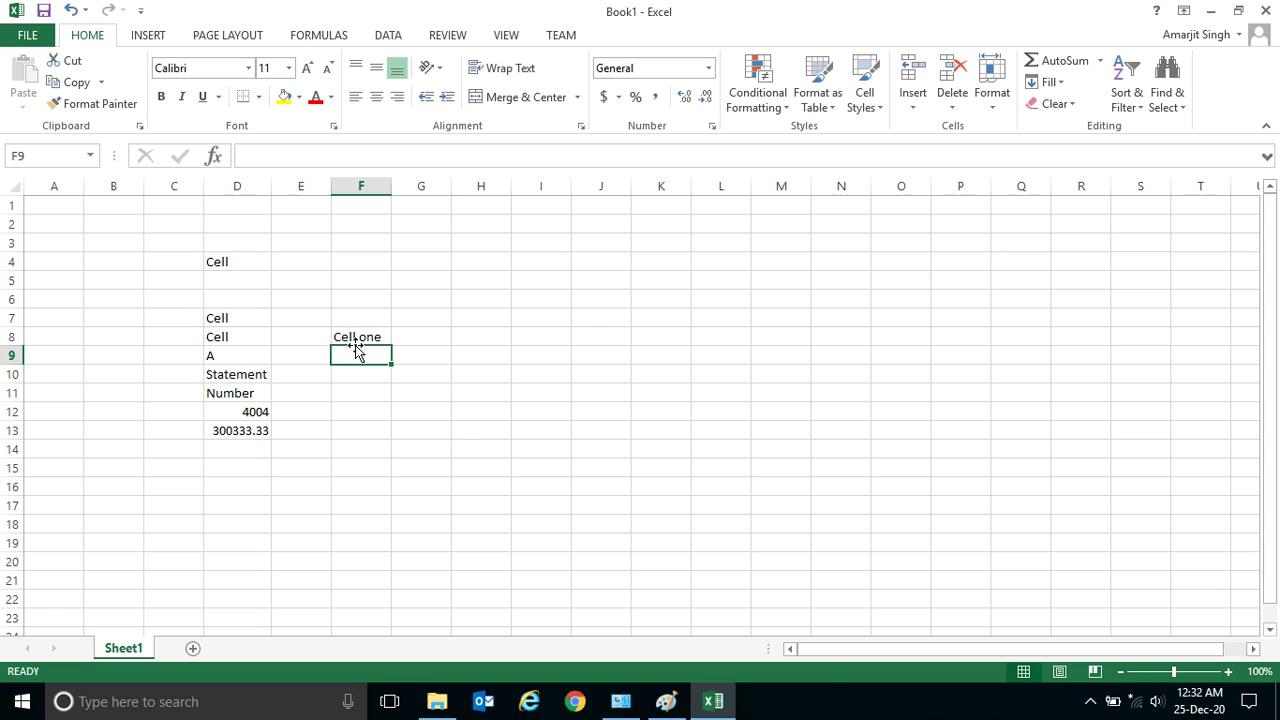
type("This is my")
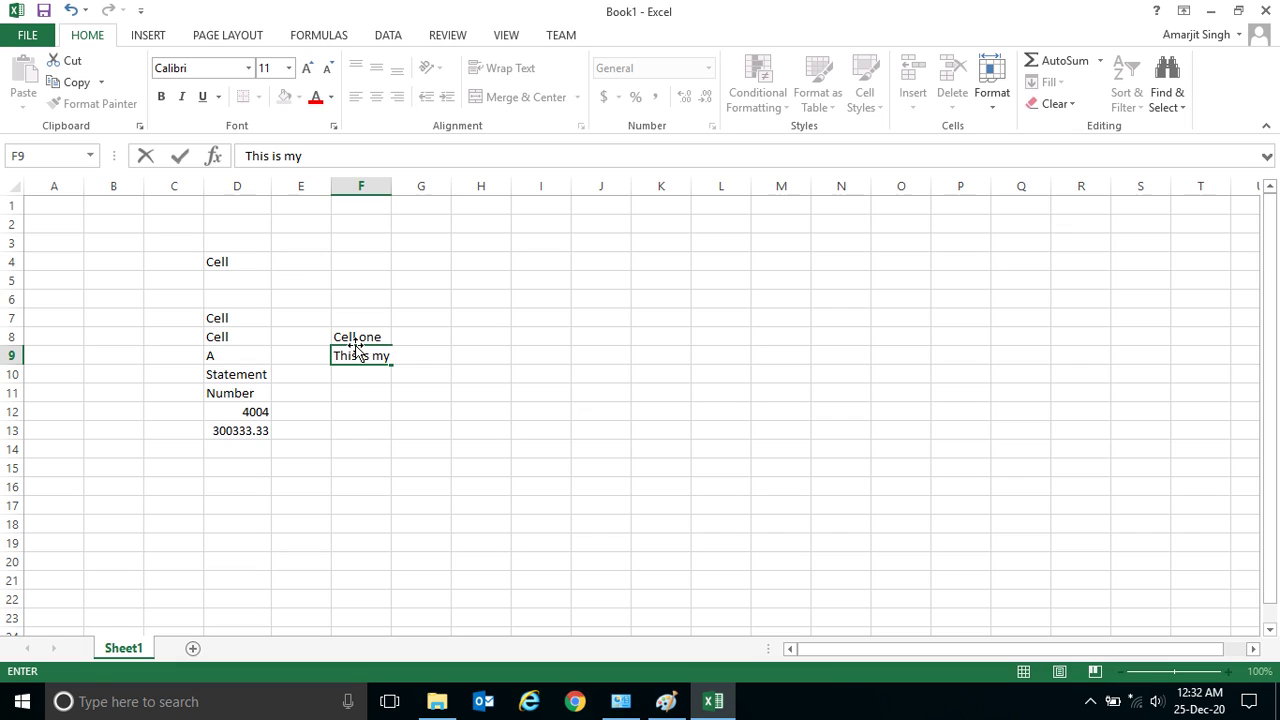
type(" cell test.")
key("Return")
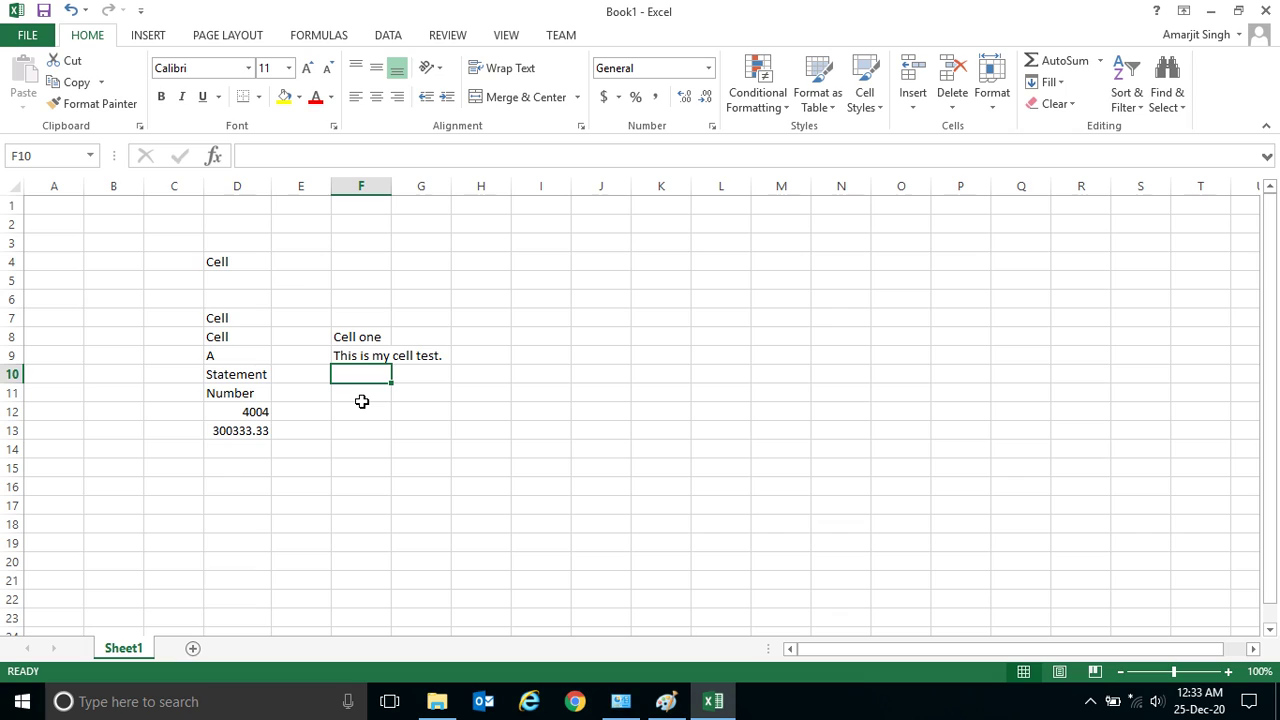
Step: Select F8, F11, G9, F10 and F9 to check how the F9 sentence overflows
left_click(375, 336)
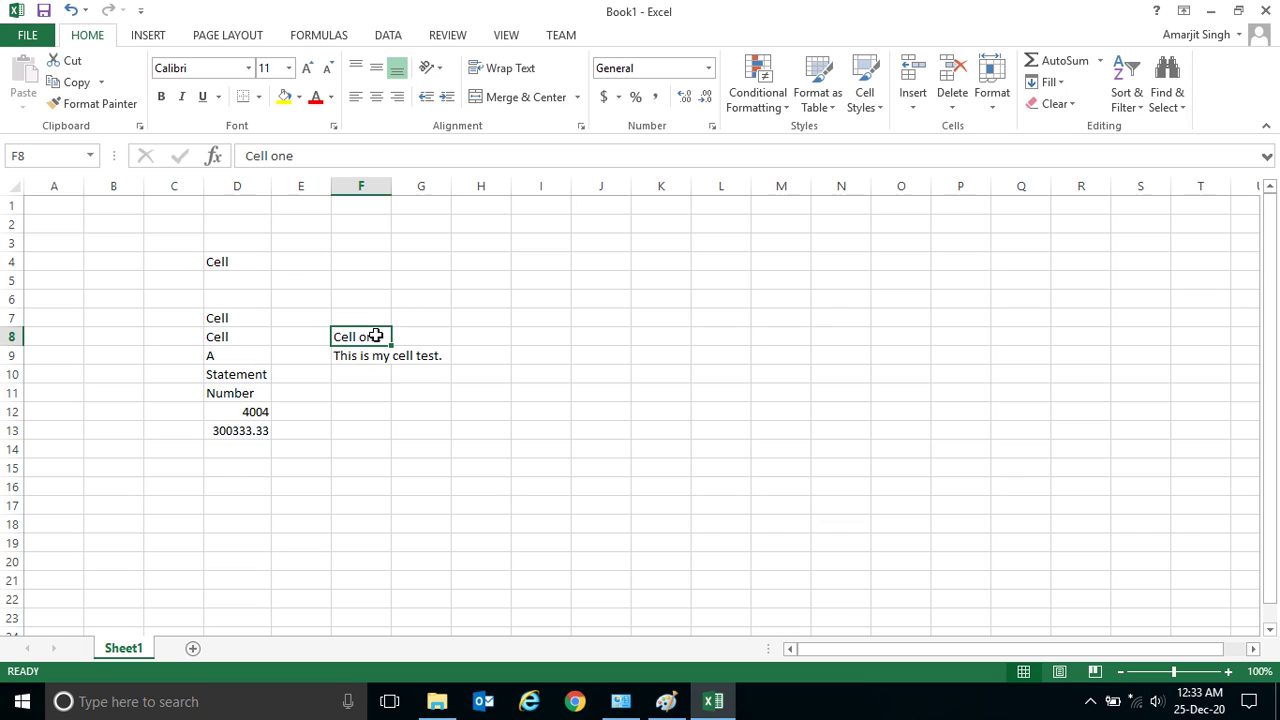
left_click(367, 394)
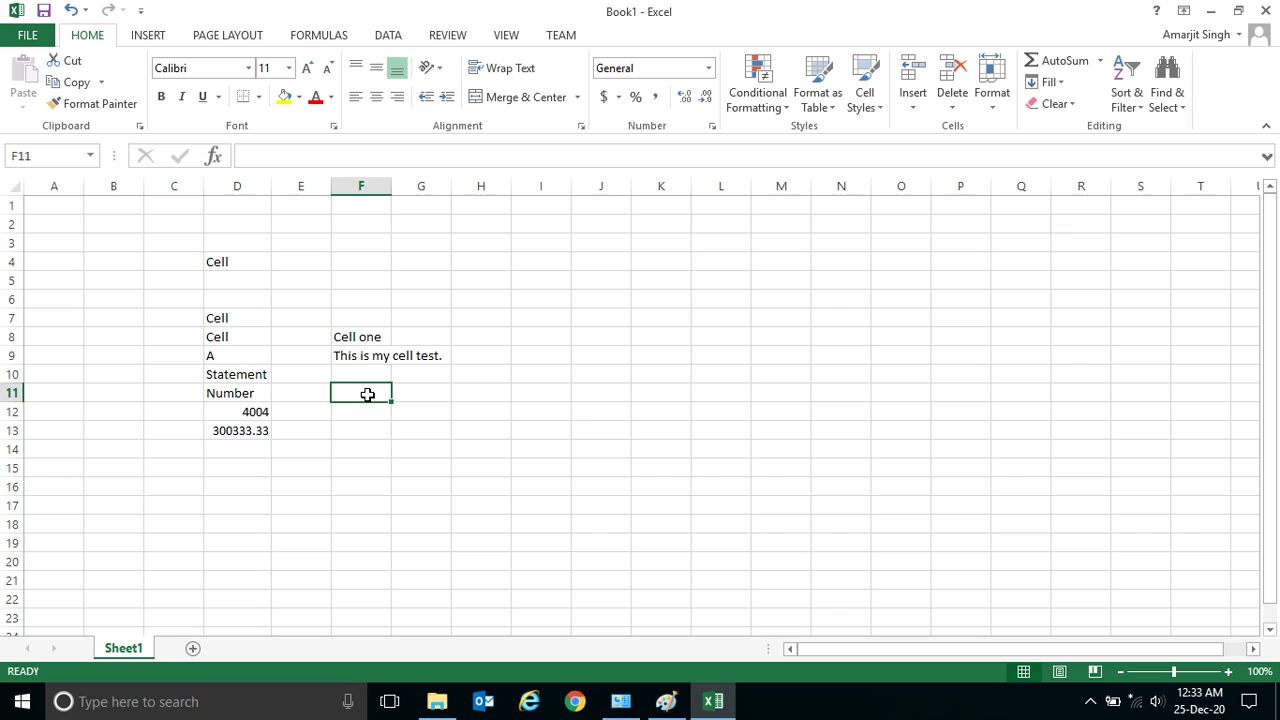
left_click(416, 356)
left_click(350, 370)
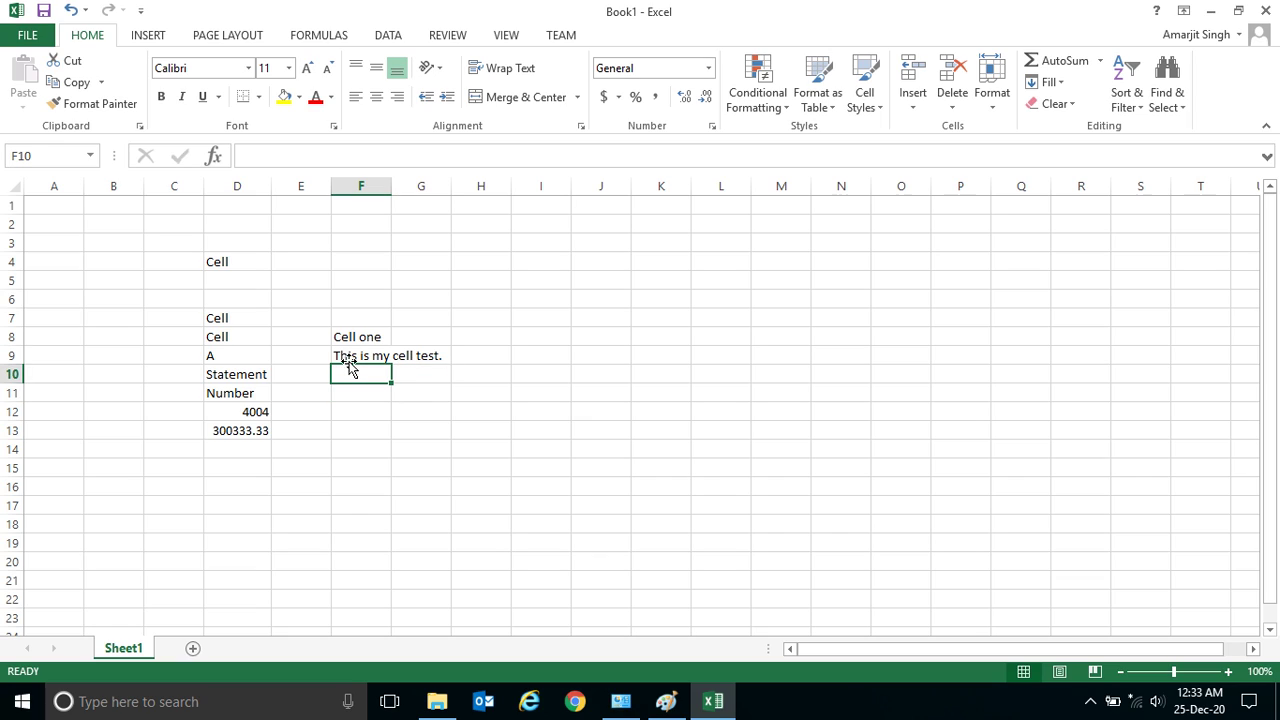
left_click(351, 355)
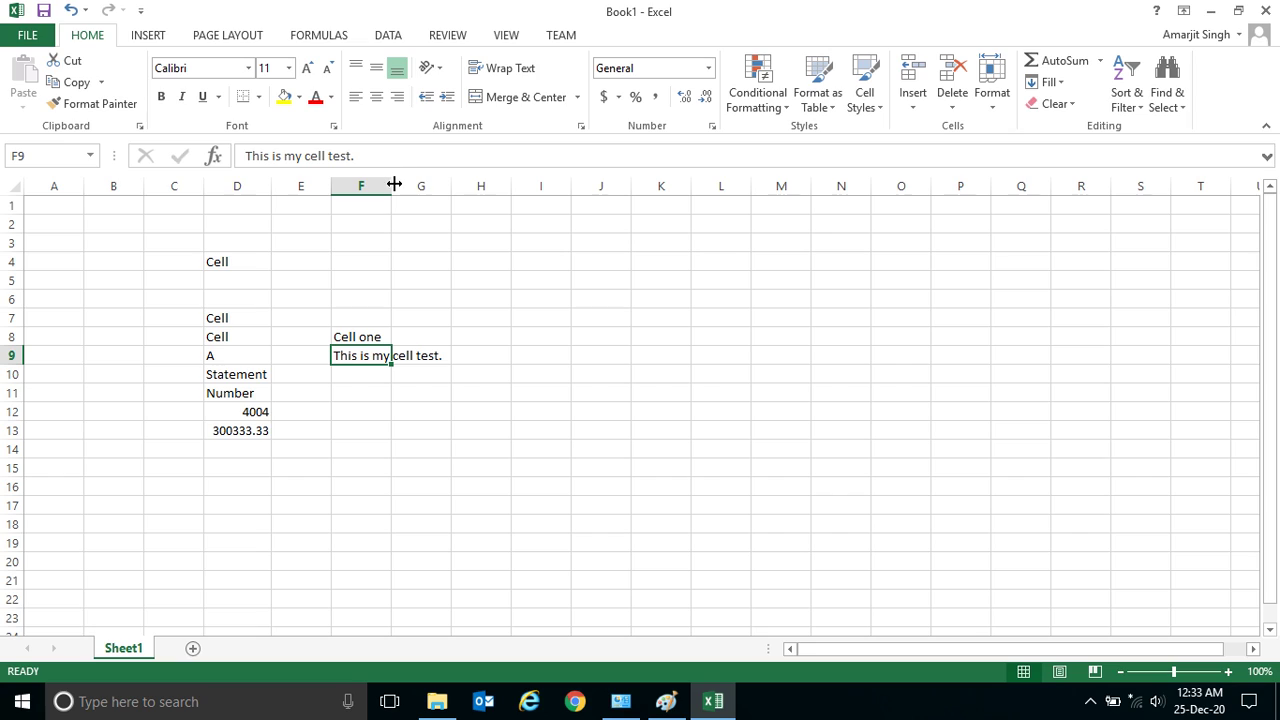
Step: Widen column F to 17.00 so 'This is my cell test.' fits inside it
left_click_drag(391, 184, 449, 190)
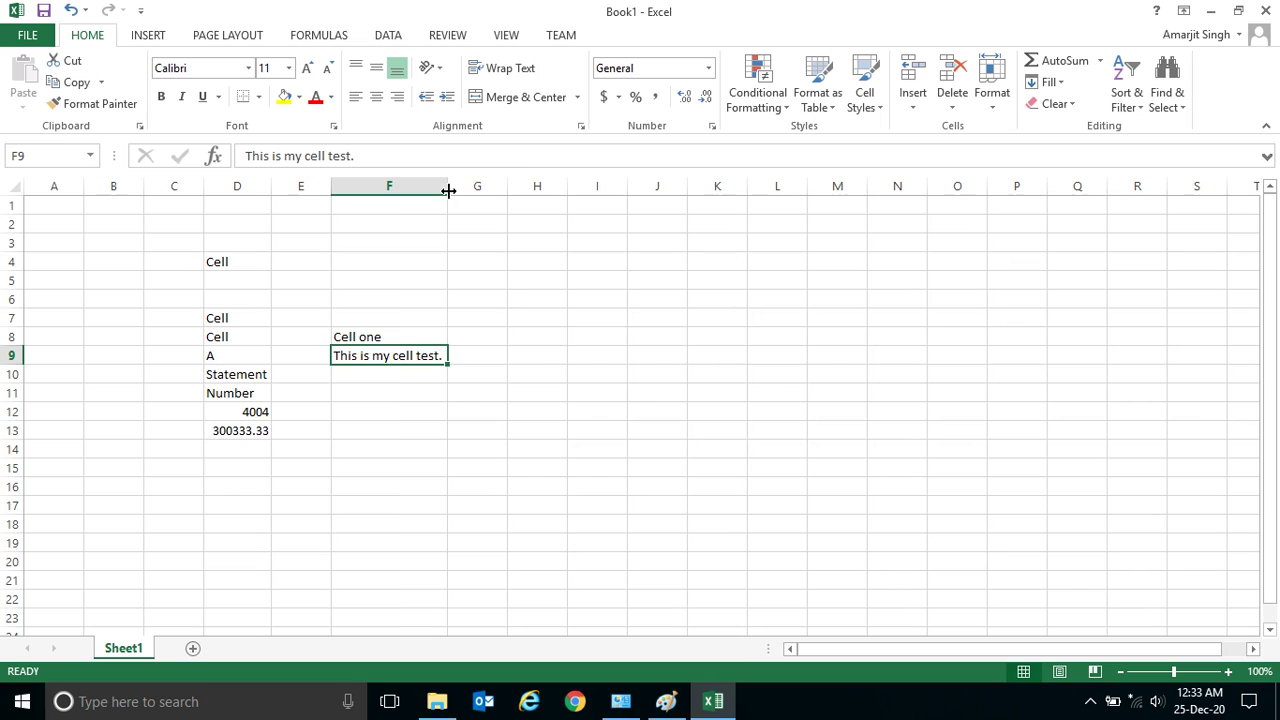
left_click(363, 462)
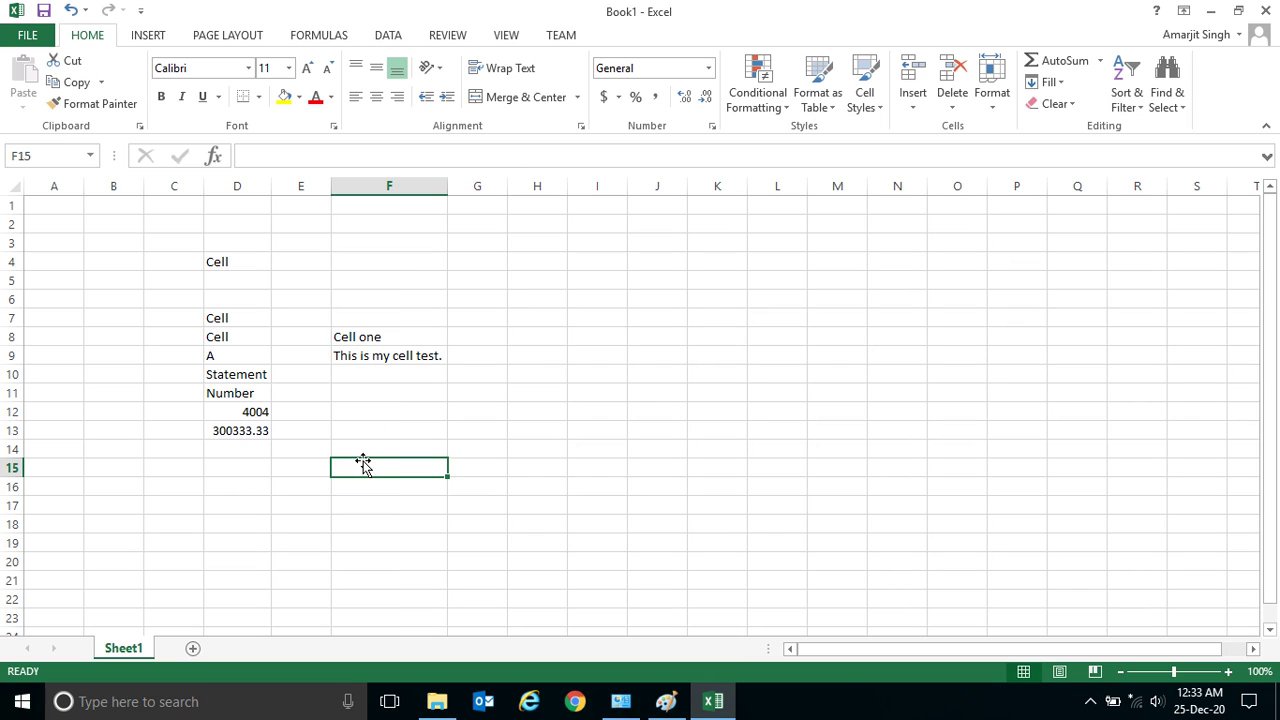
left_click(385, 339)
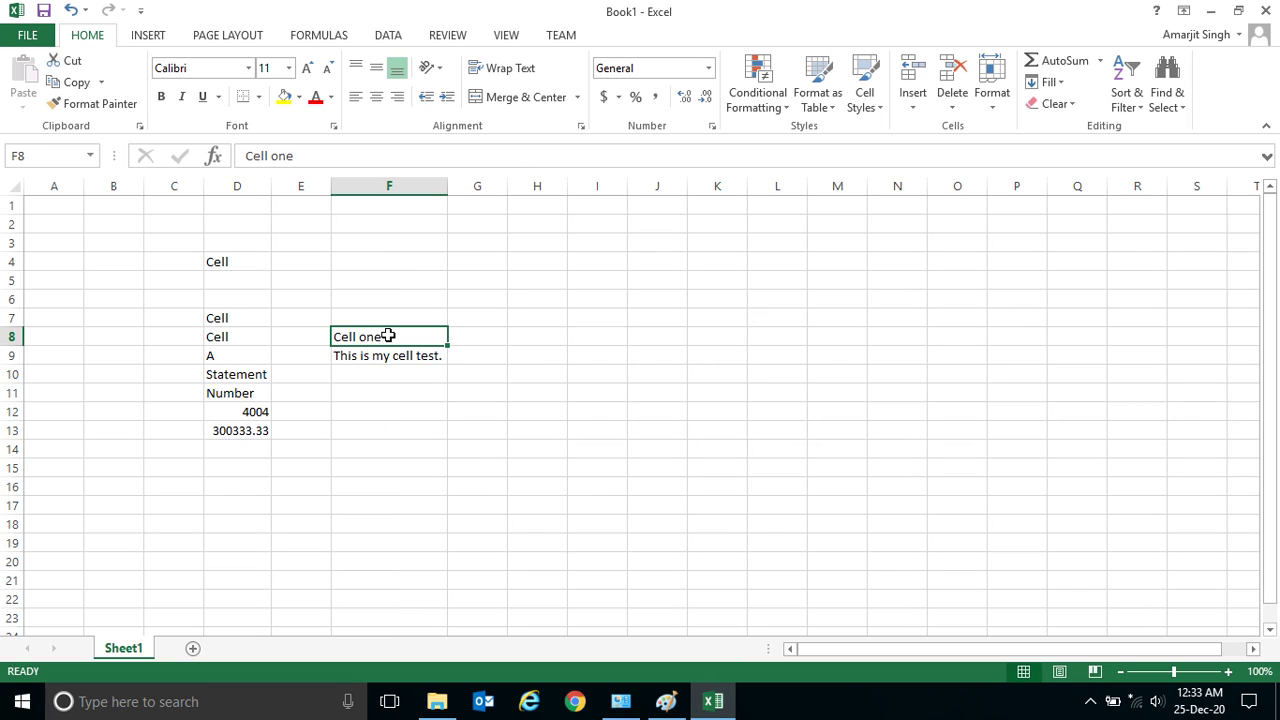
left_click(227, 318)
left_click(224, 337)
left_click(229, 375)
left_click(234, 452)
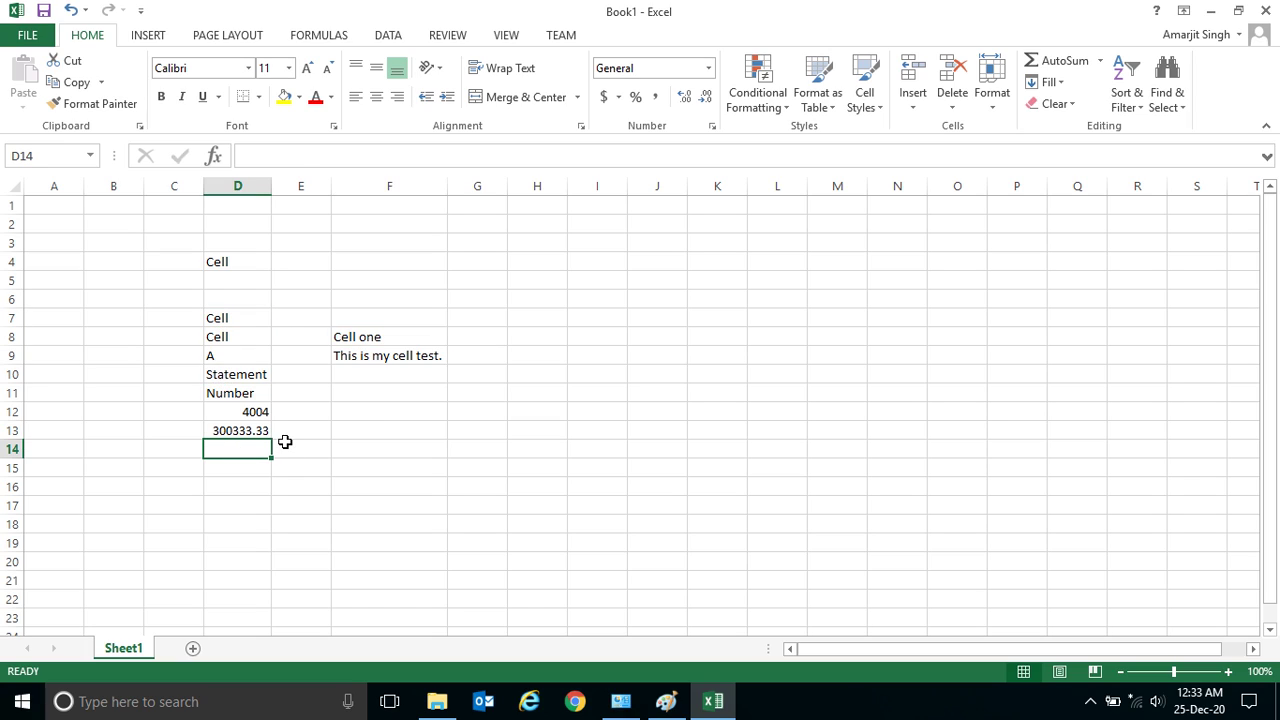
left_click(386, 371)
left_click(383, 357)
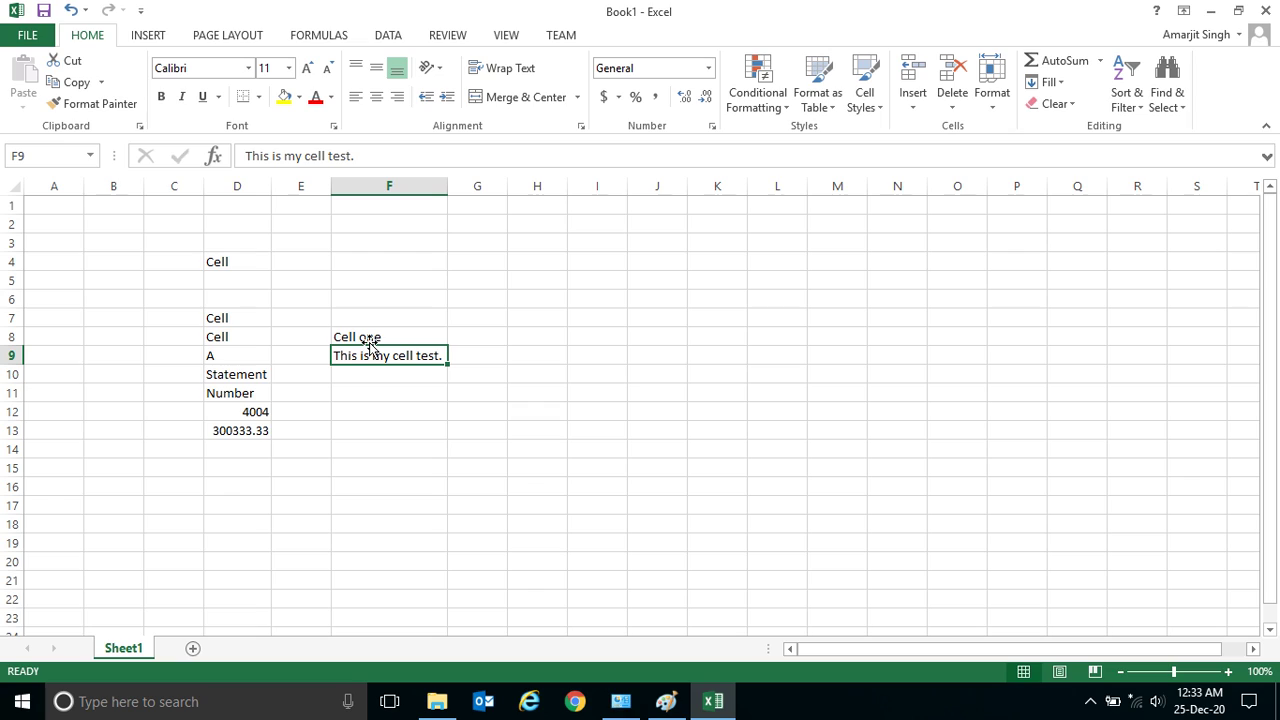
left_click(370, 320)
left_click(226, 318)
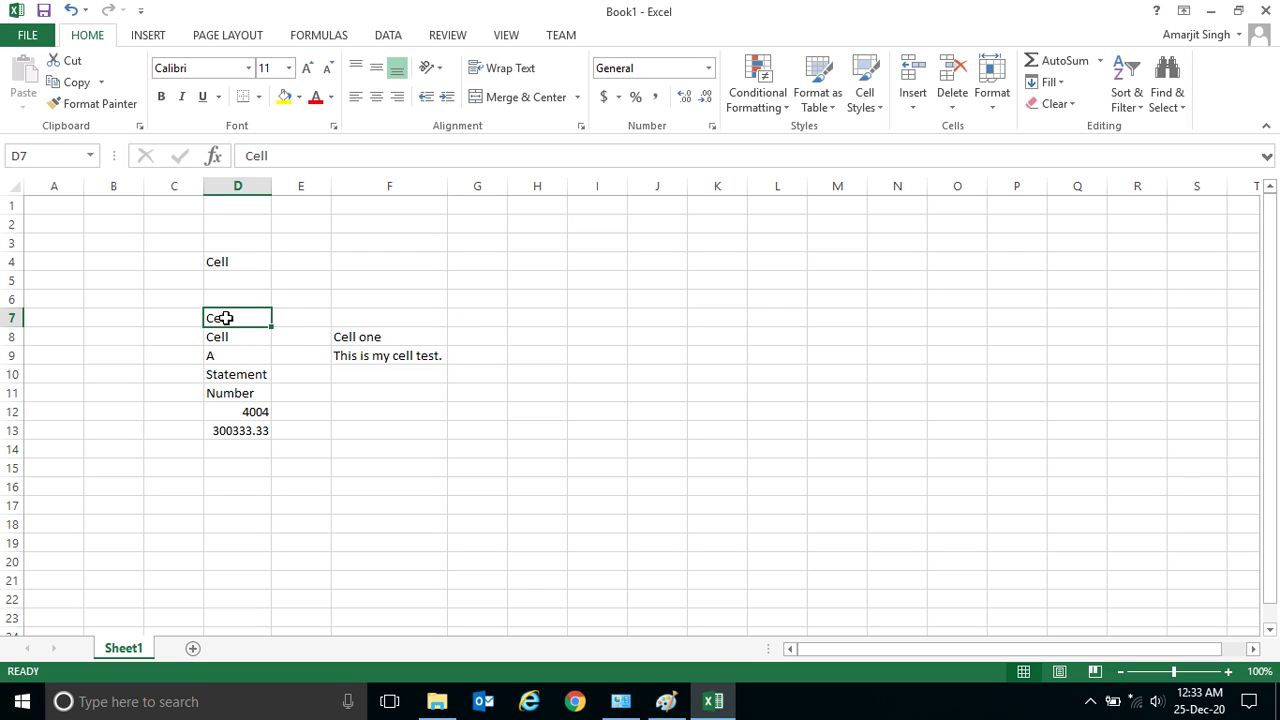
left_click(423, 357)
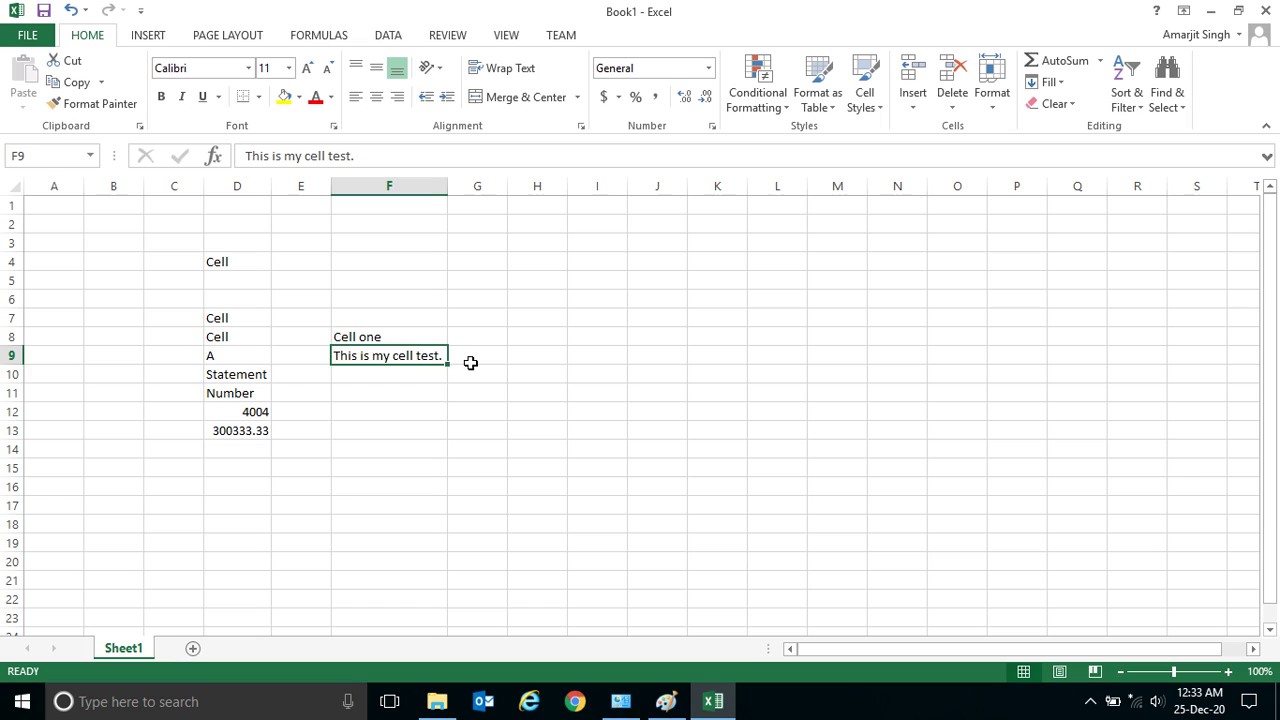
left_click(478, 370)
left_click(395, 392)
left_click(404, 448)
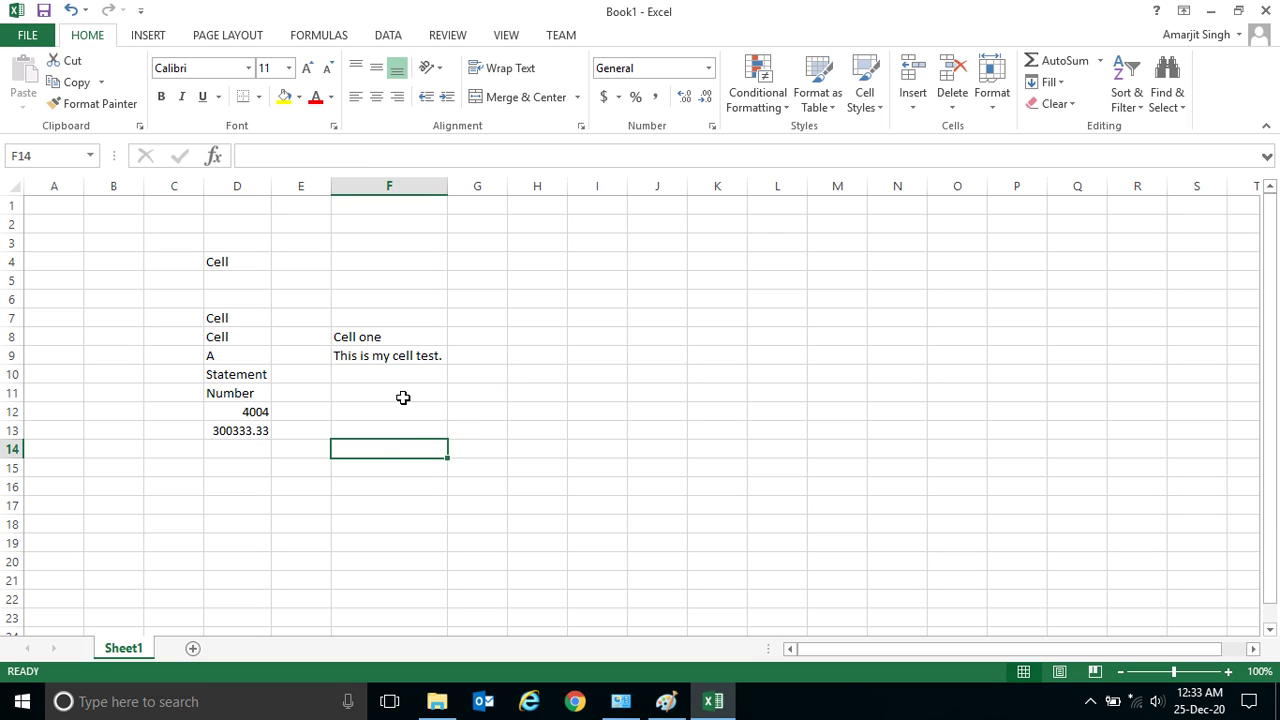
left_click(401, 394)
left_click(381, 353)
left_click(370, 338)
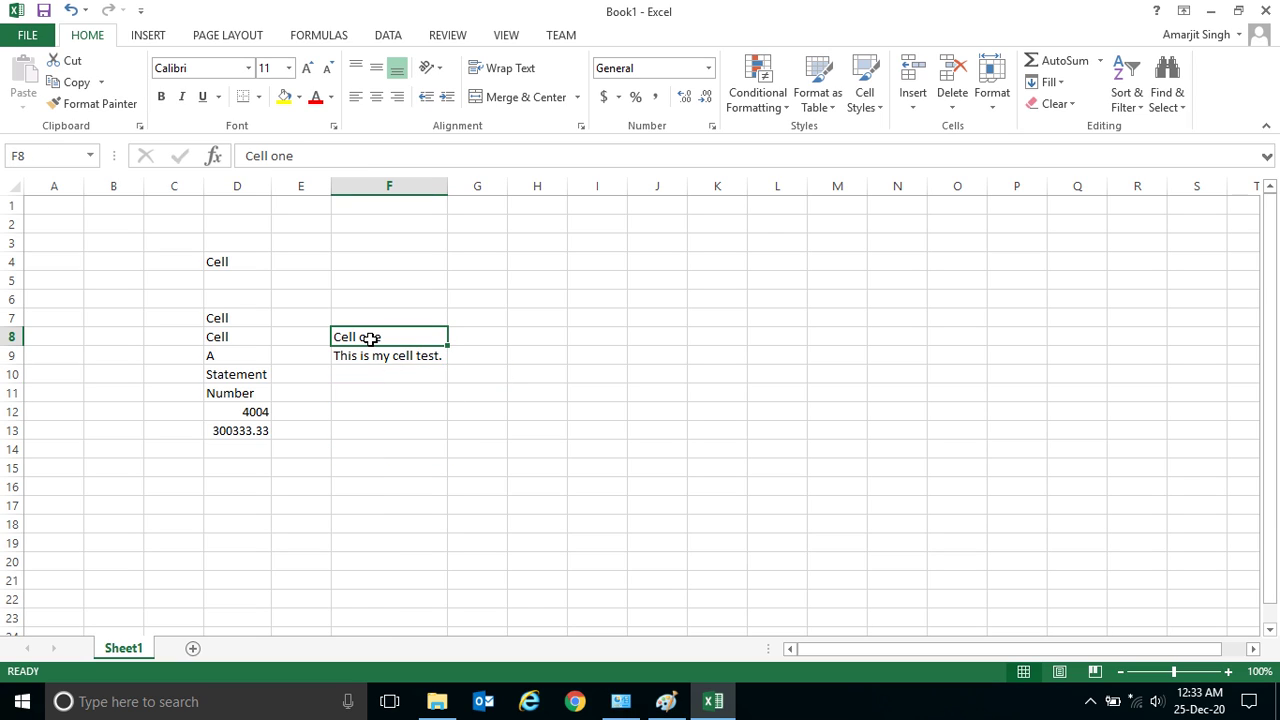
left_click(288, 410)
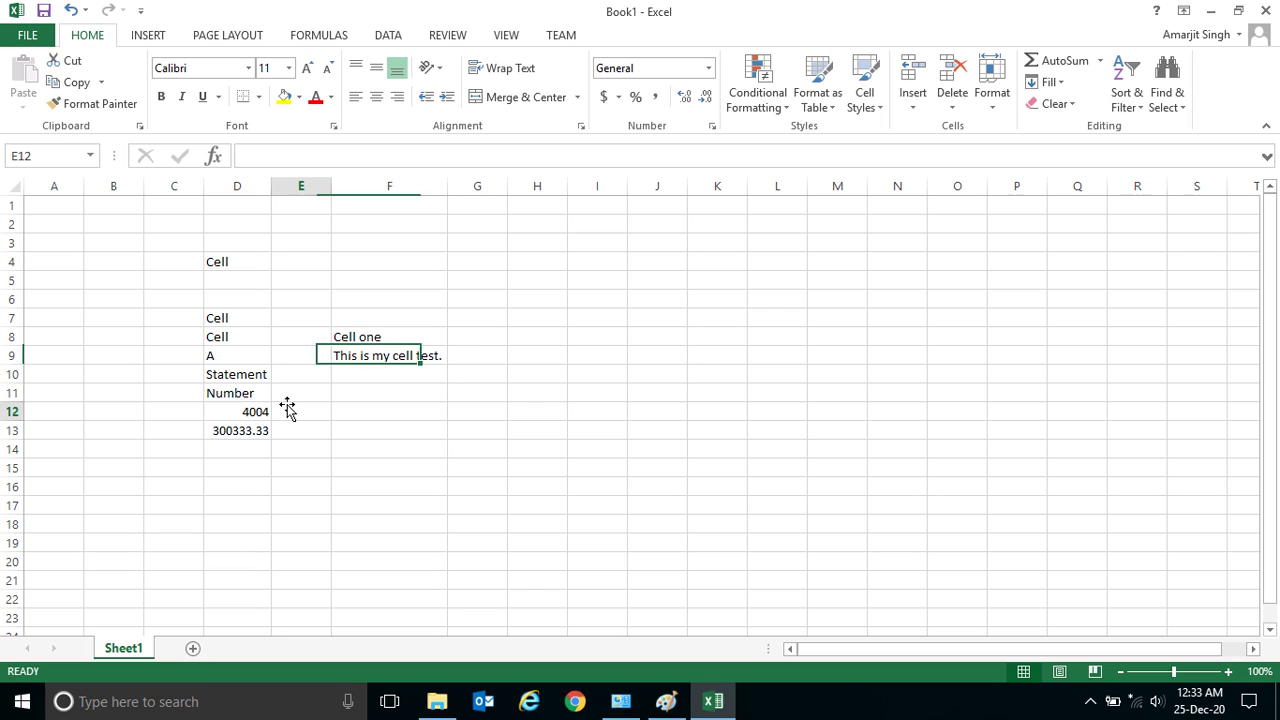
left_click(262, 350)
left_click(246, 296)
left_click(259, 243)
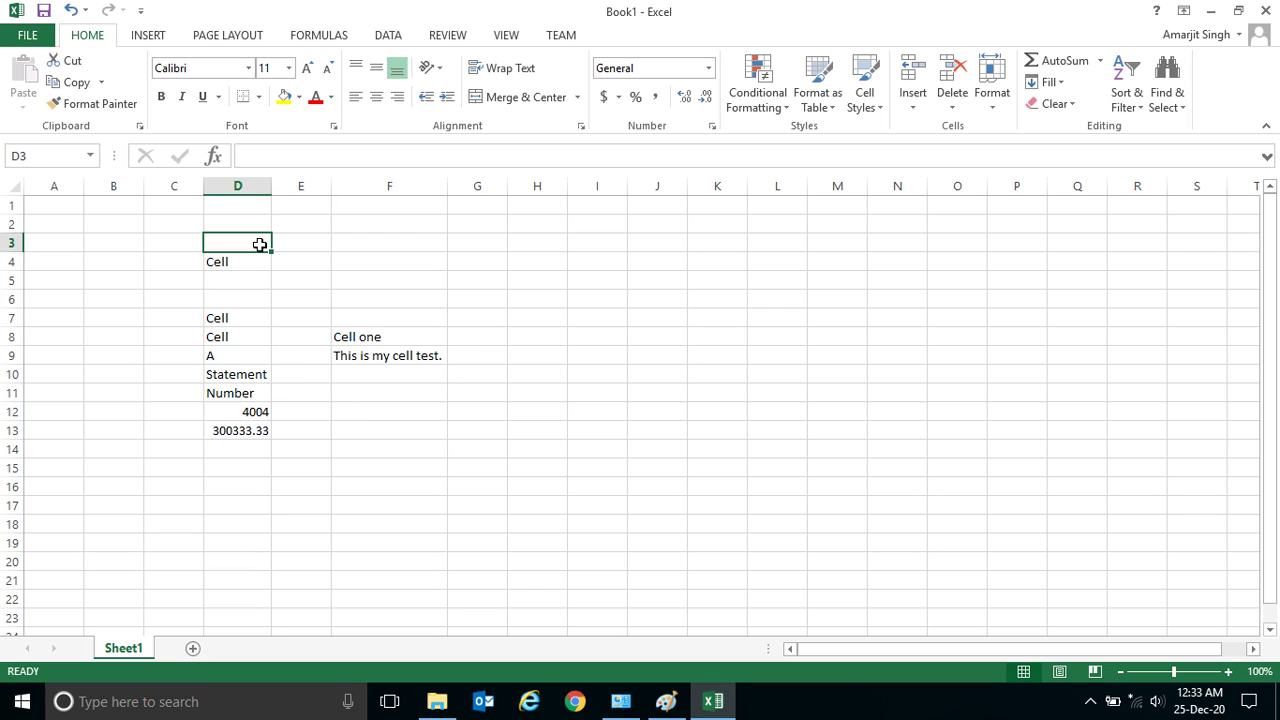
left_click(317, 304)
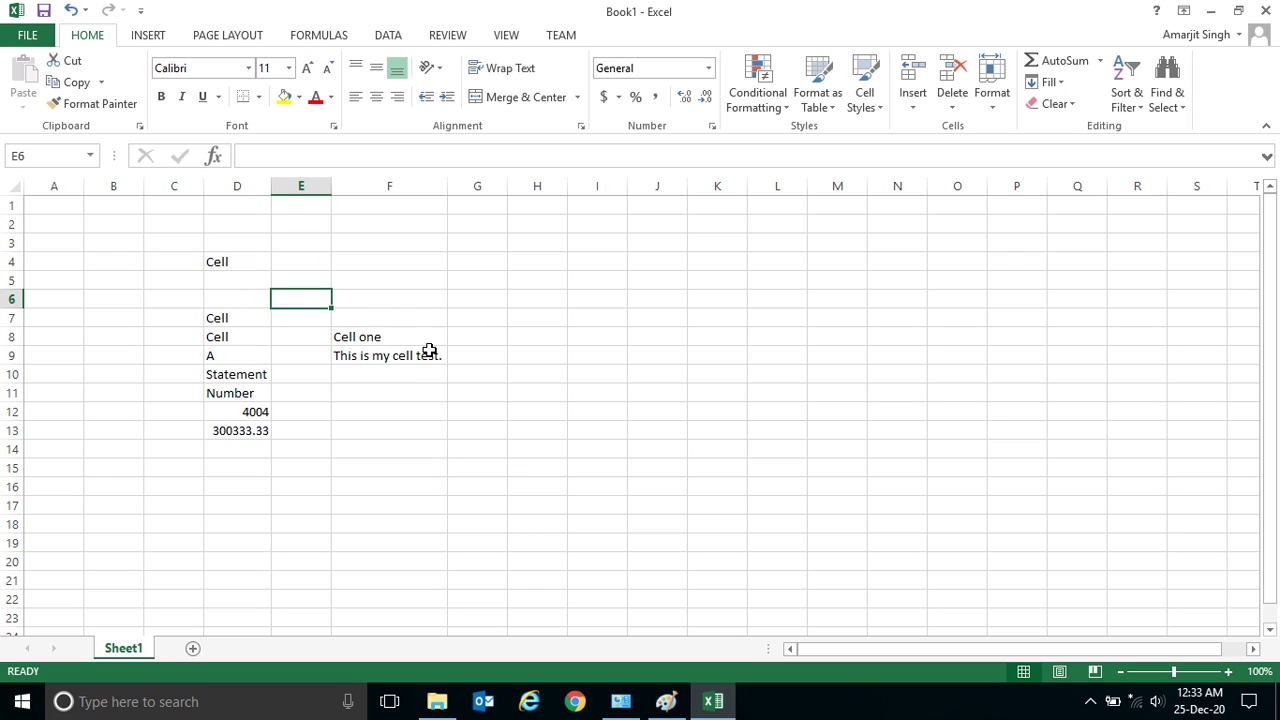
left_click(378, 392)
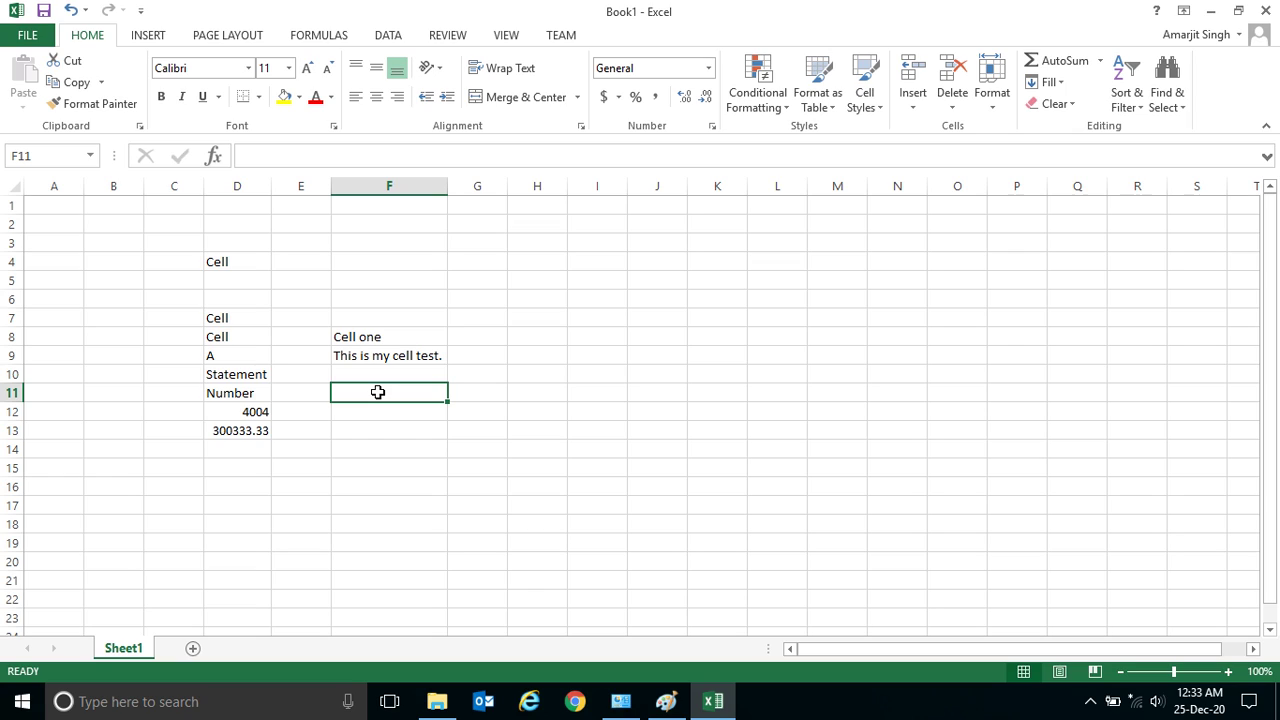
left_click(368, 337)
left_click(368, 356)
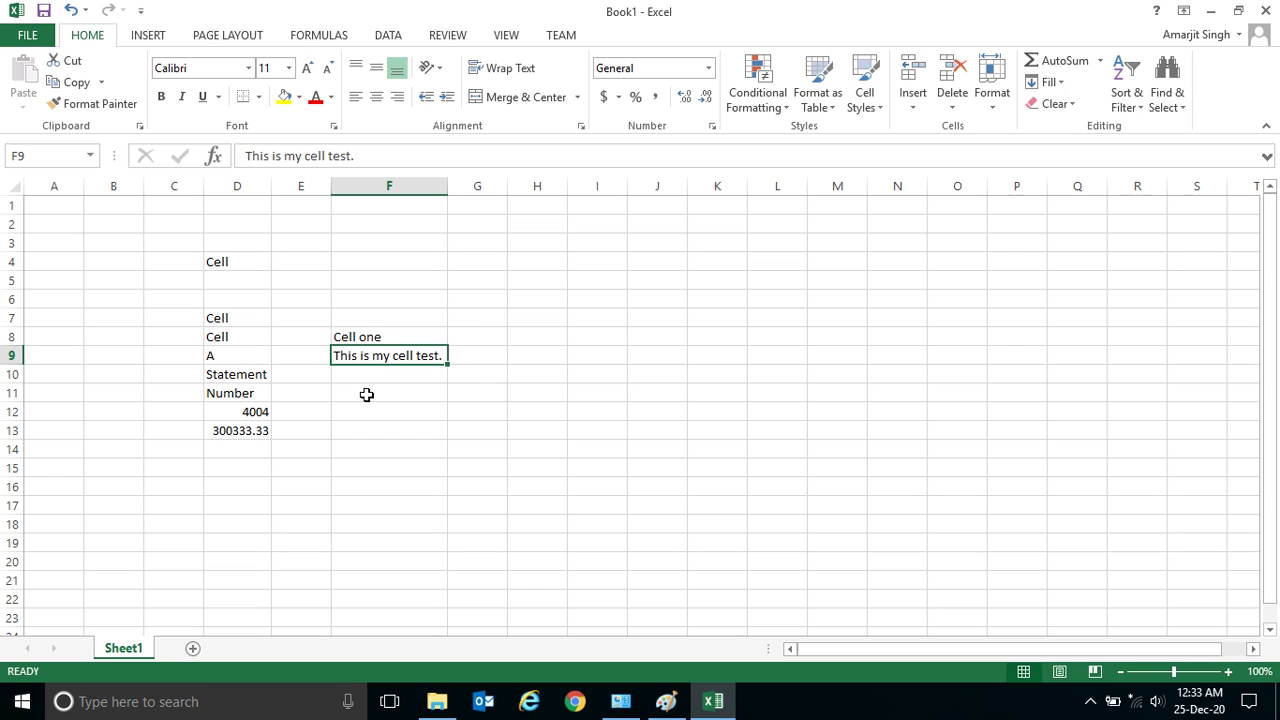
left_click(236, 322)
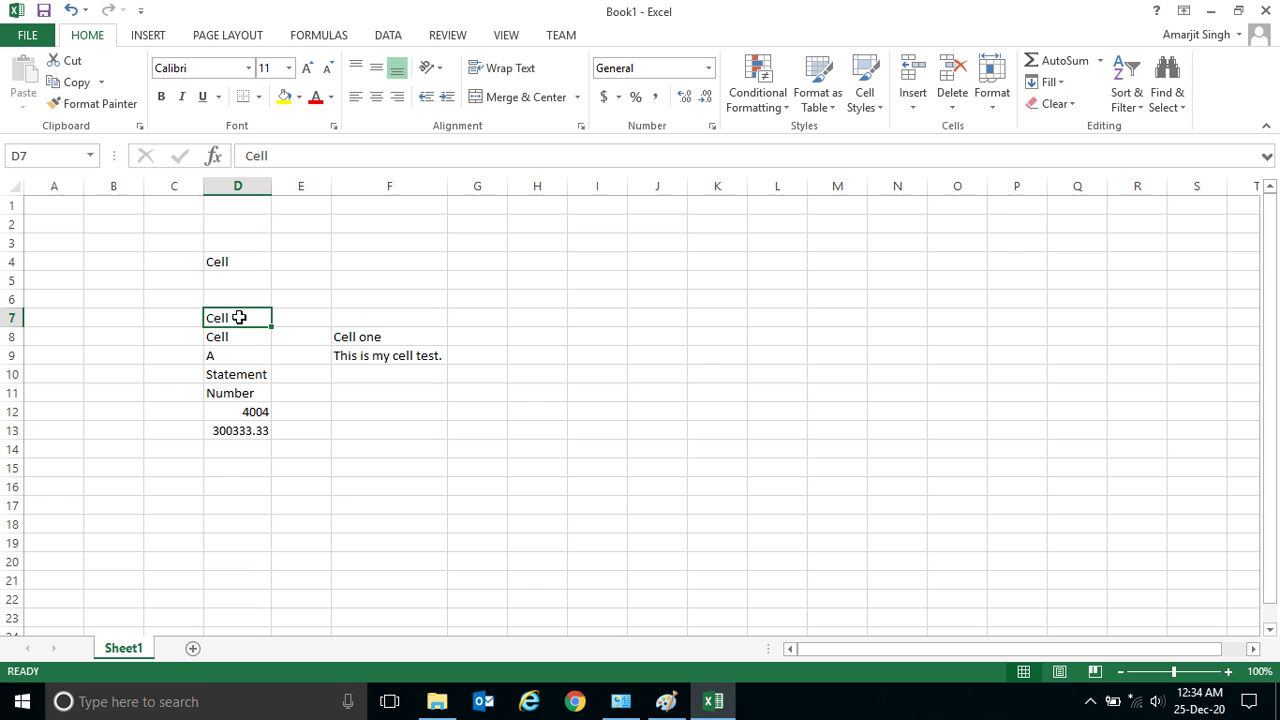
type("One")
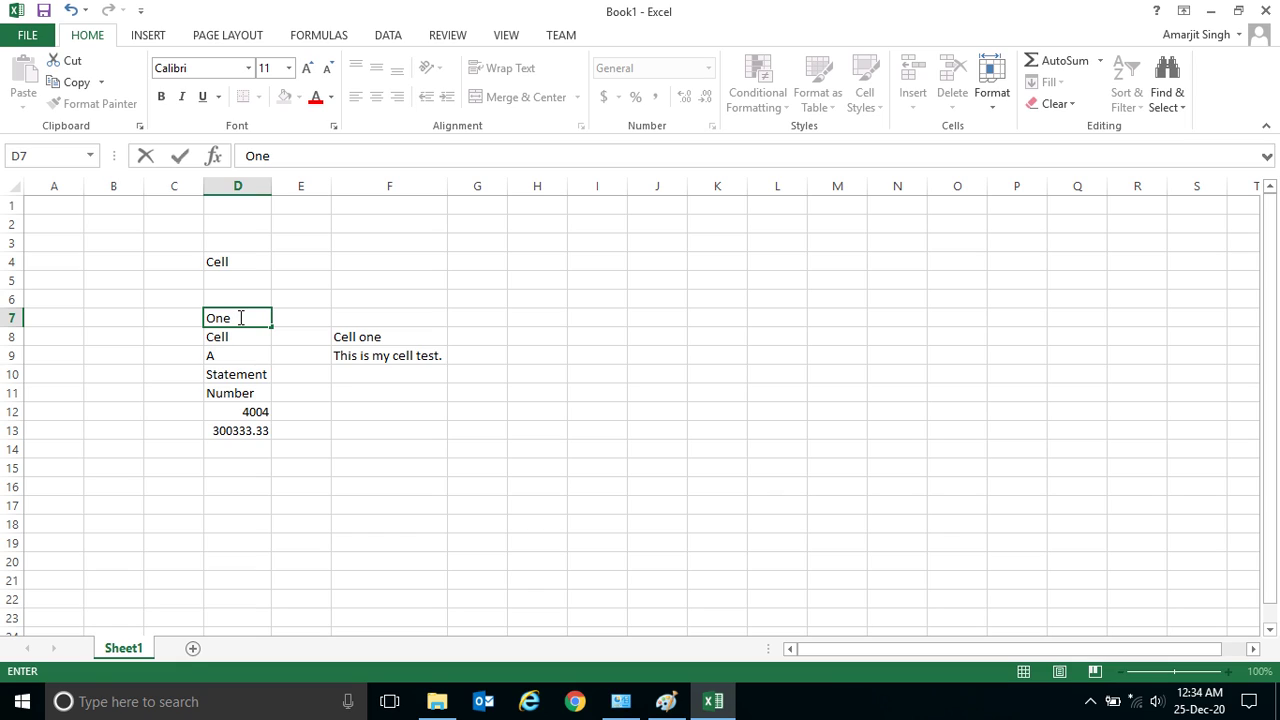
key("Return")
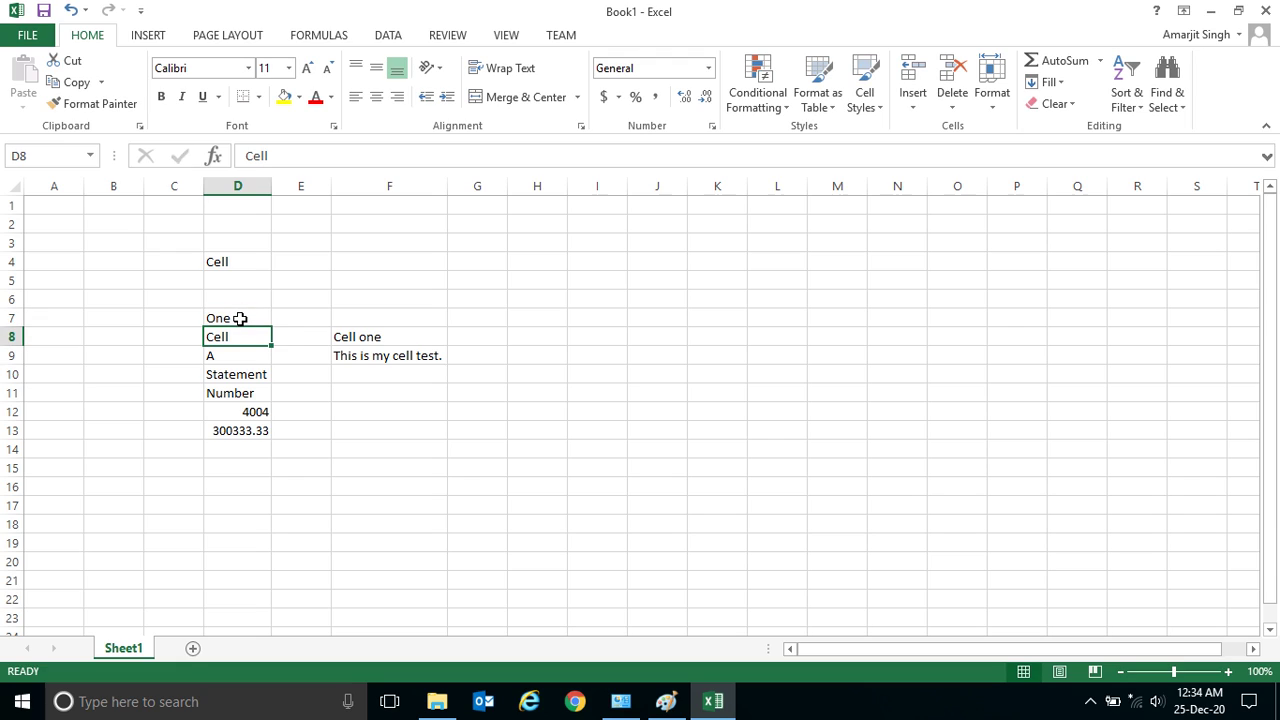
left_click(241, 319)
type("Cell")
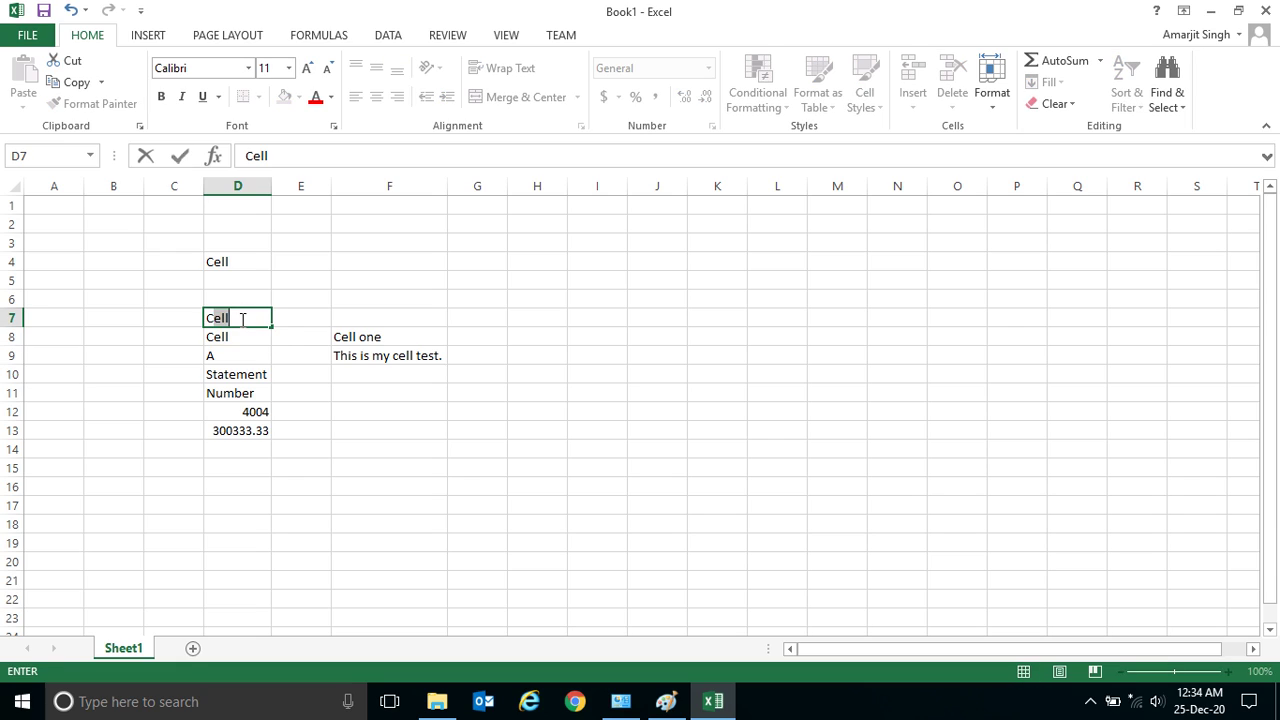
key("Return")
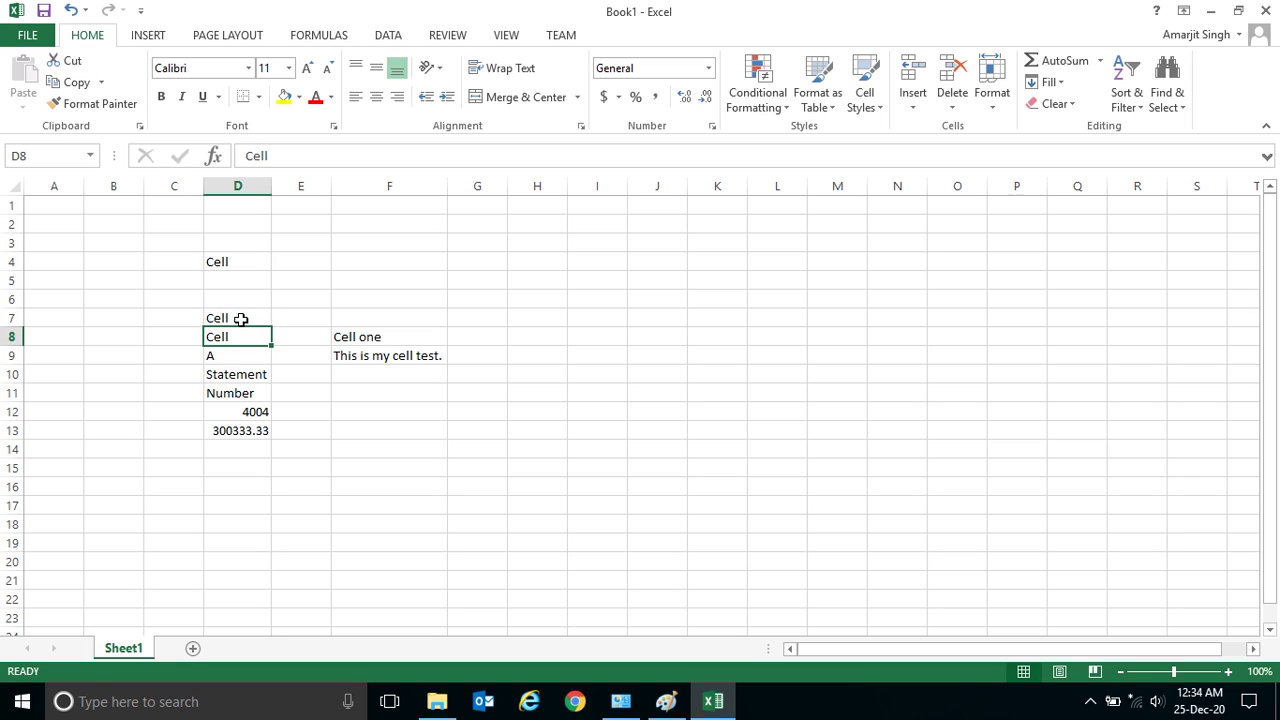
left_click(240, 317)
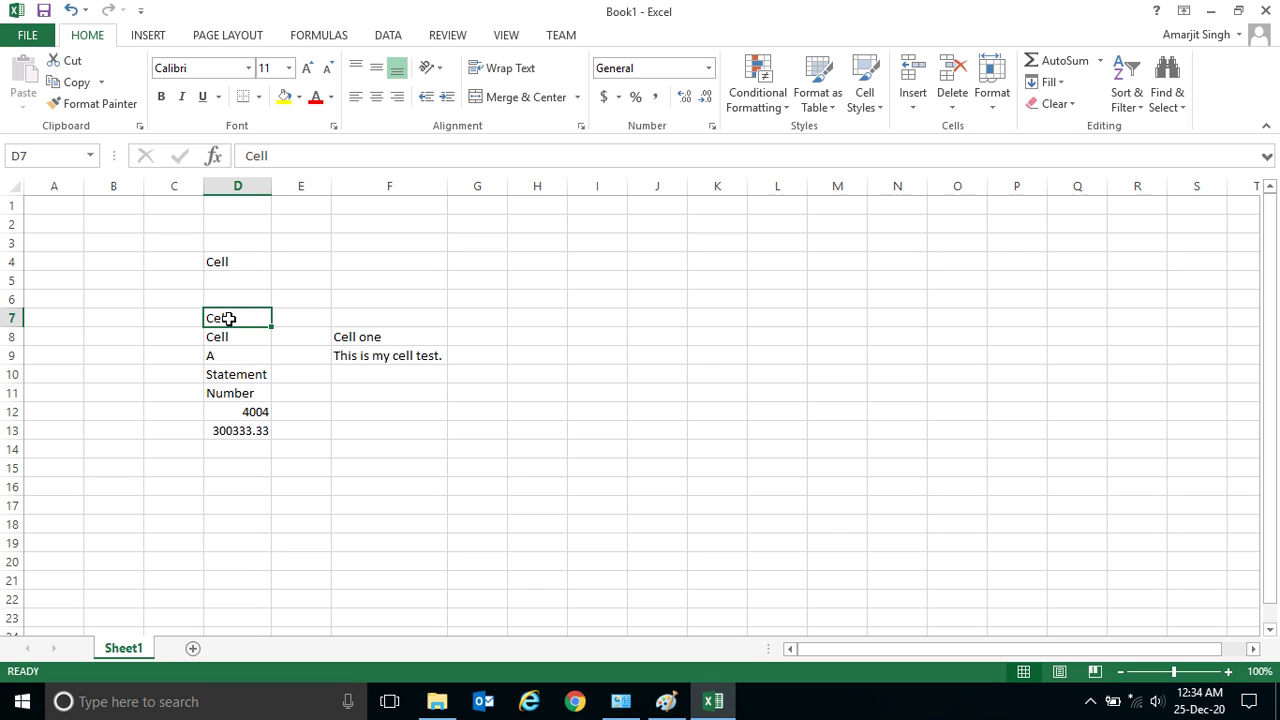
left_click(211, 414)
left_click(237, 352)
left_click(246, 313)
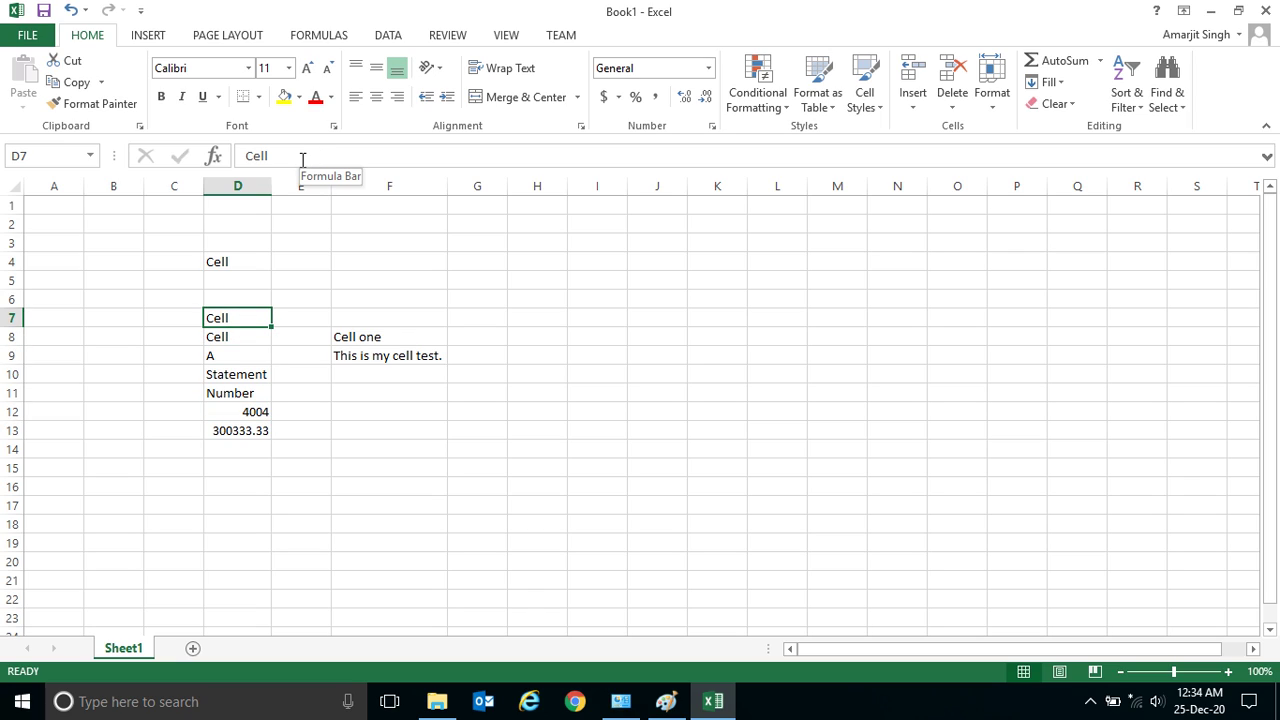
left_click(575, 378)
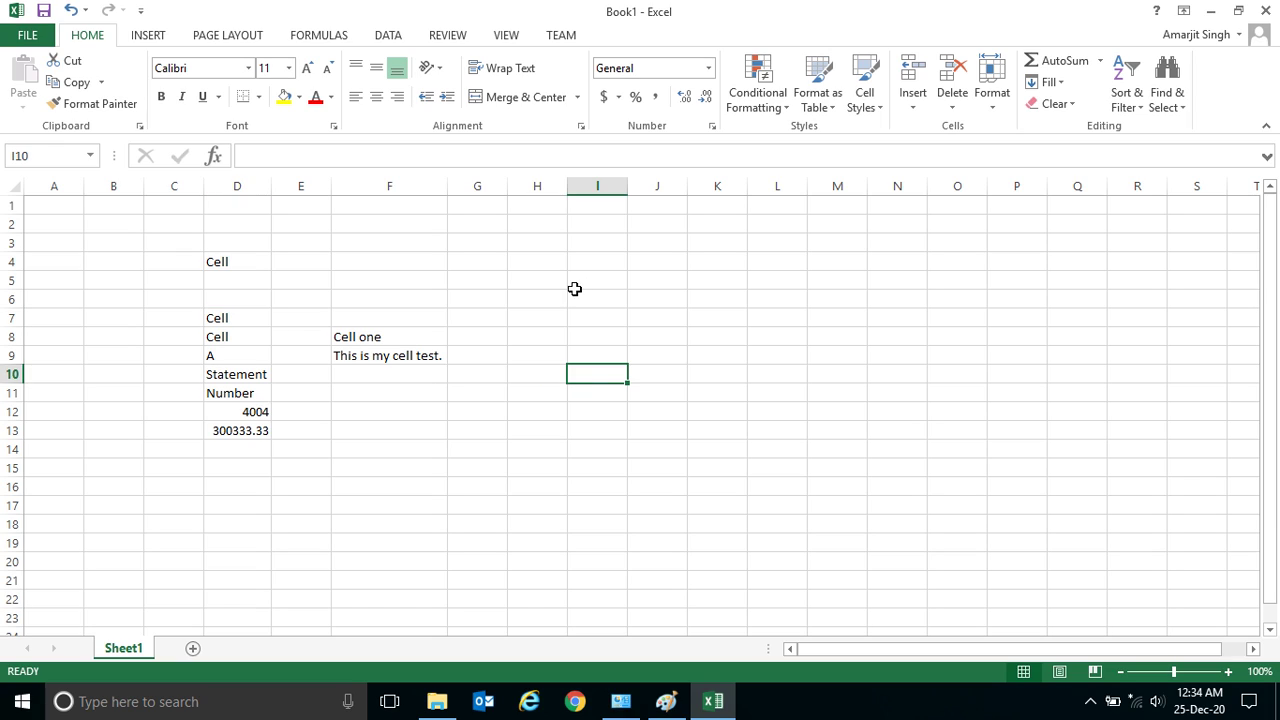
left_click(574, 283)
left_click(491, 320)
left_click(535, 277)
left_click(537, 298)
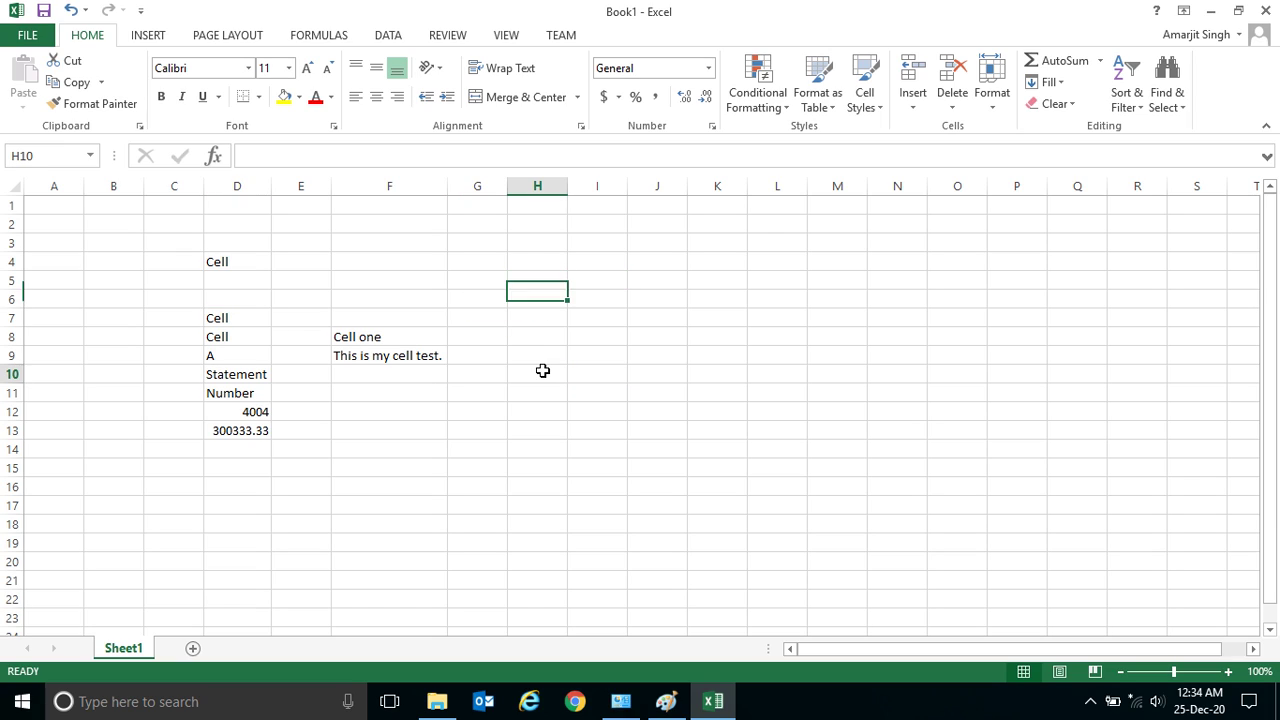
left_click(540, 370)
left_click(614, 315)
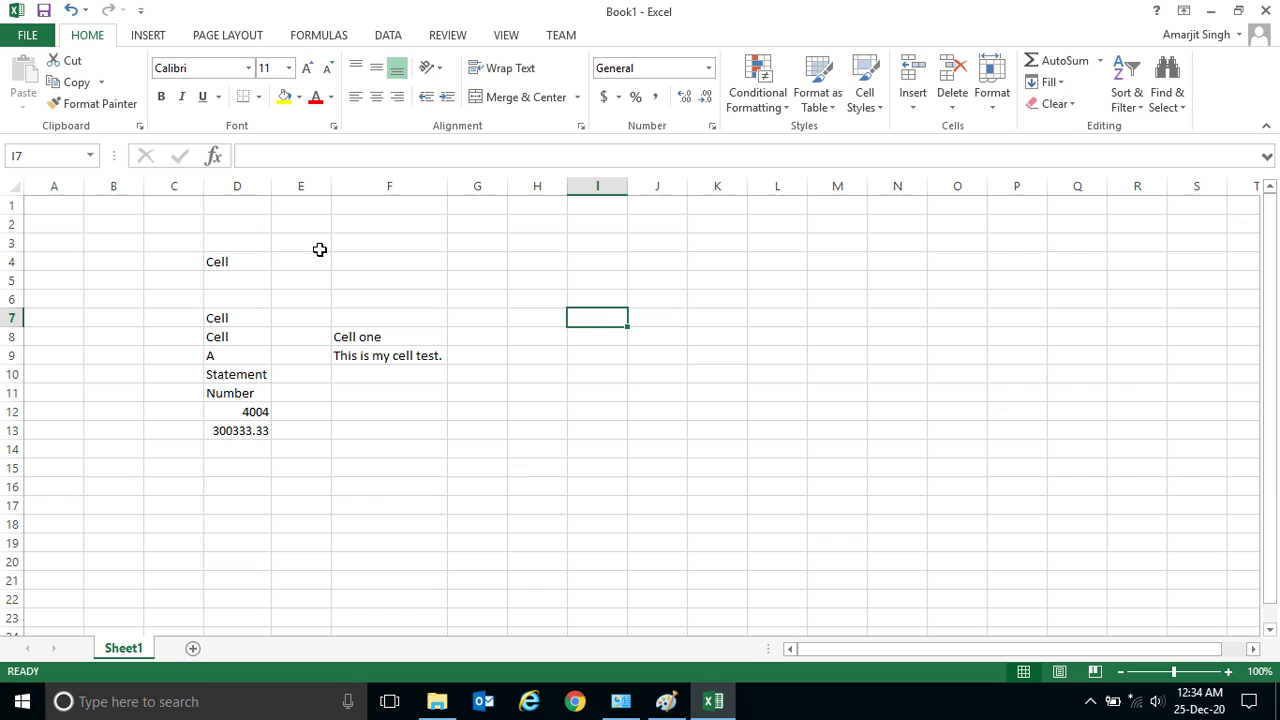
left_click(361, 285)
left_click(480, 297)
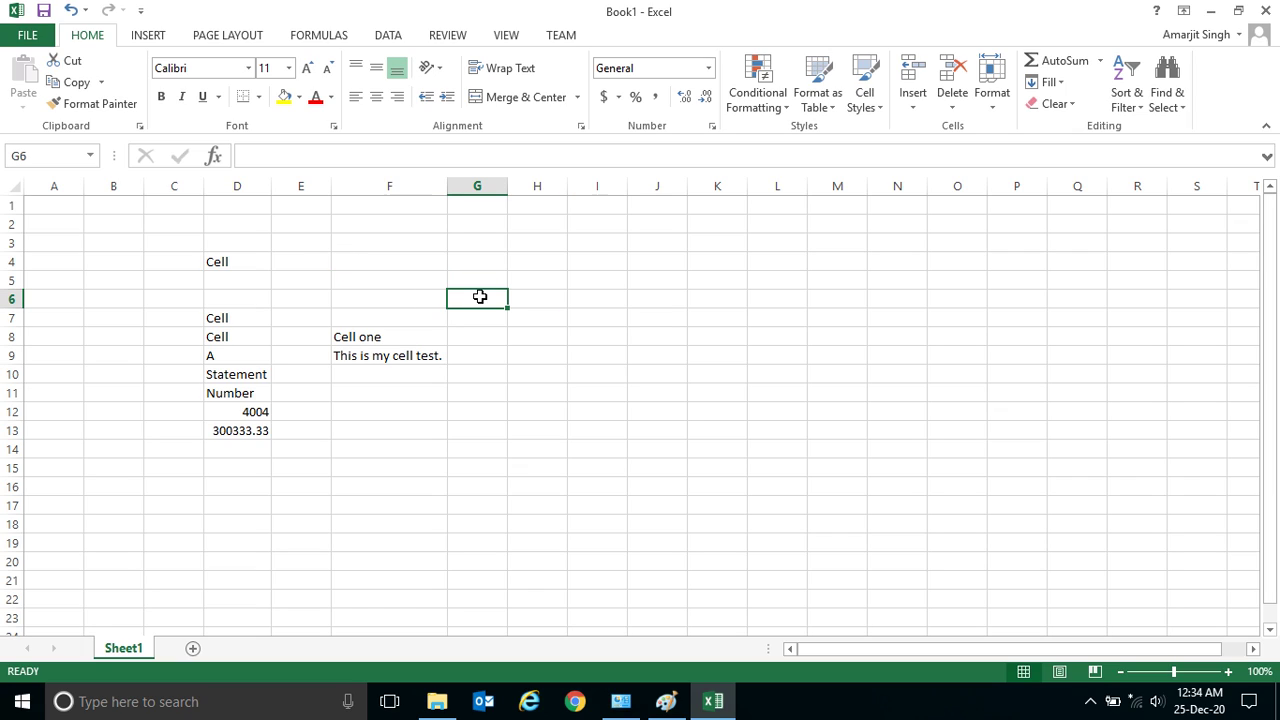
left_click(369, 275)
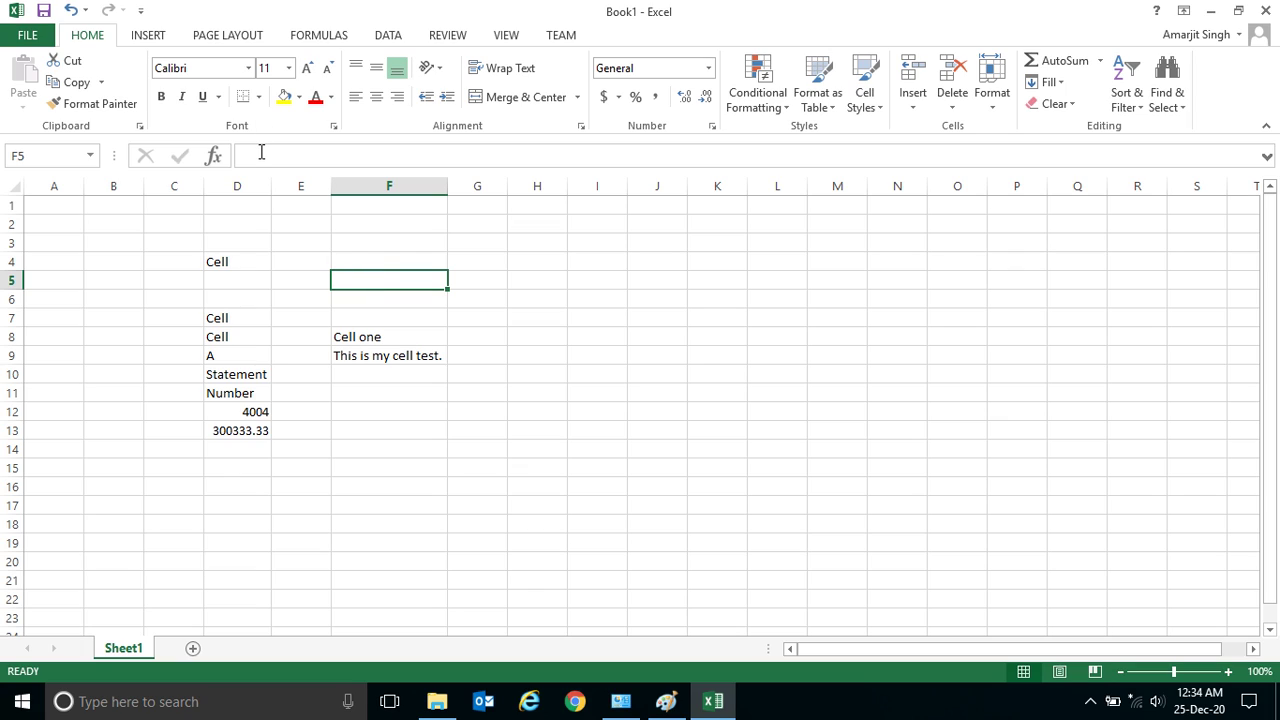
left_click(369, 265)
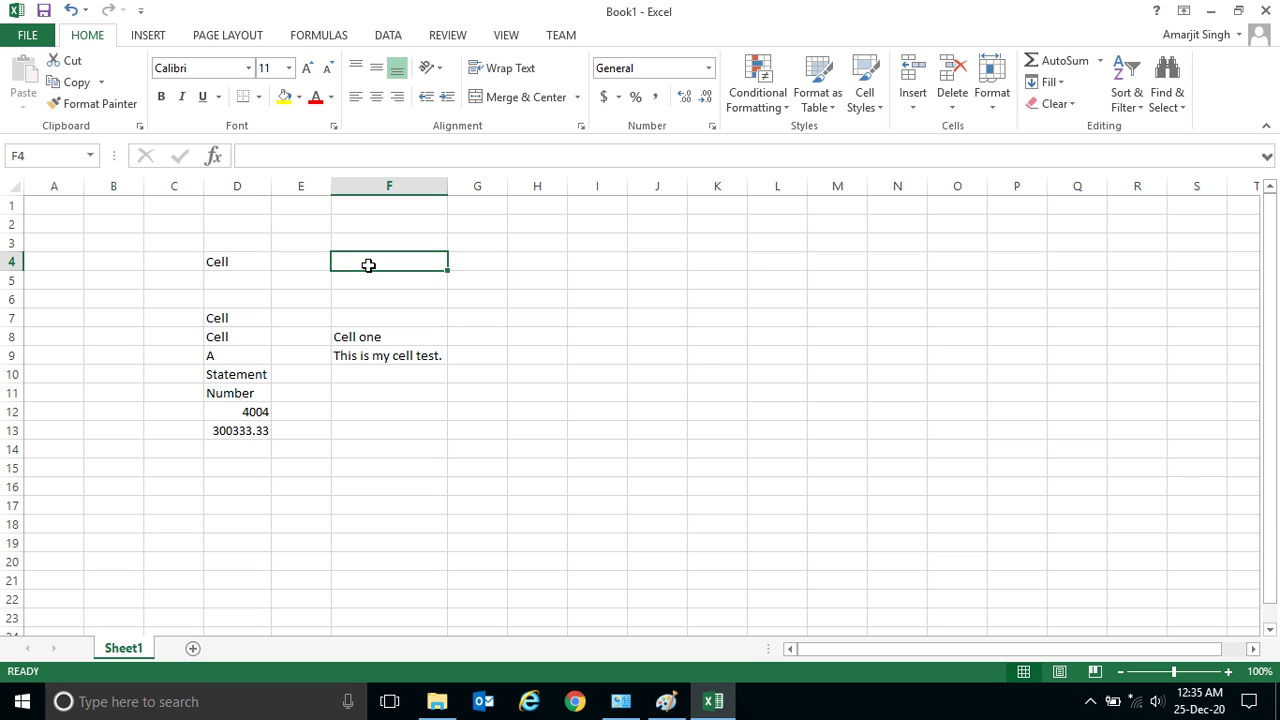
Step: Enter 'This is test' into F4 via the formula bar, then select D7
left_click(282, 156)
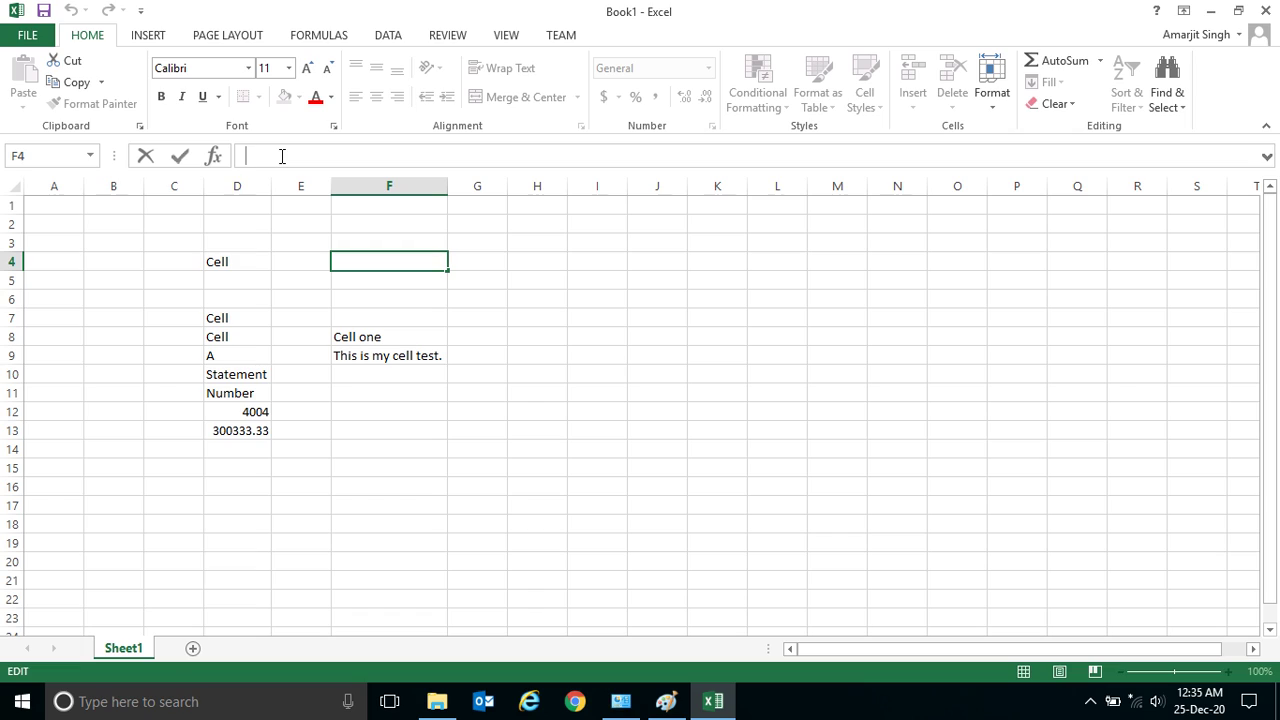
type("This is test")
key("Return")
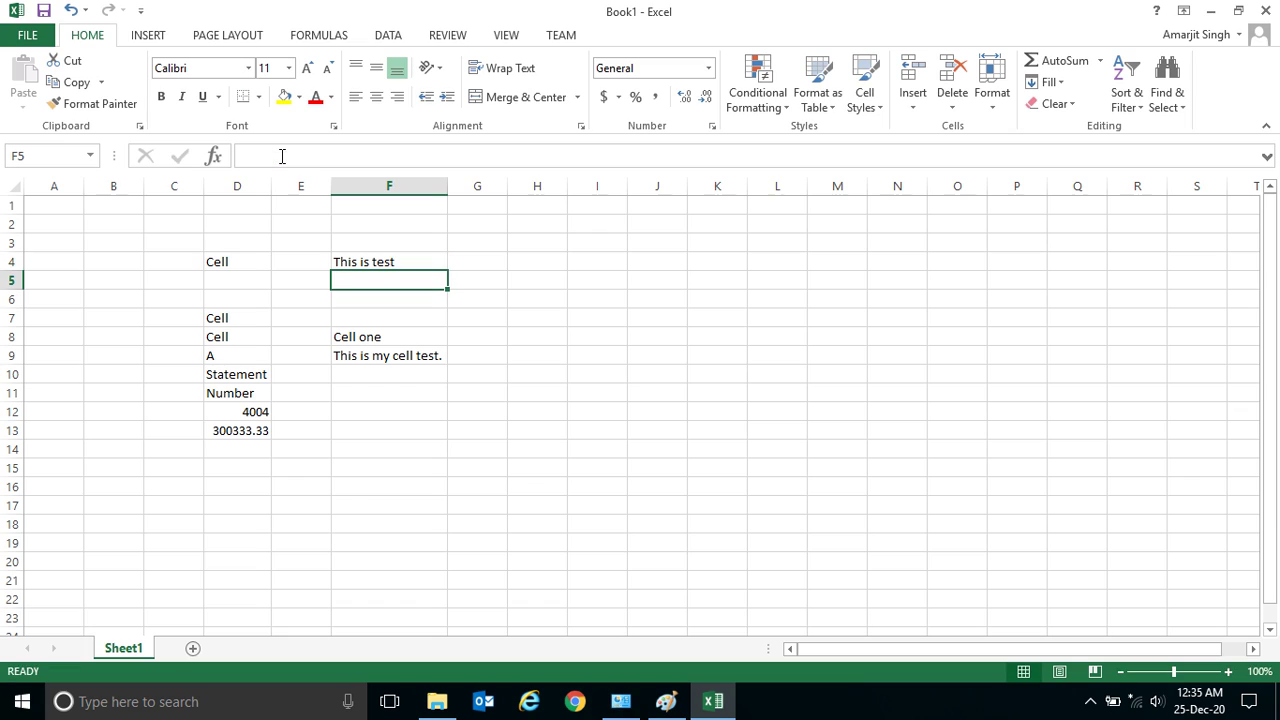
left_click(229, 318)
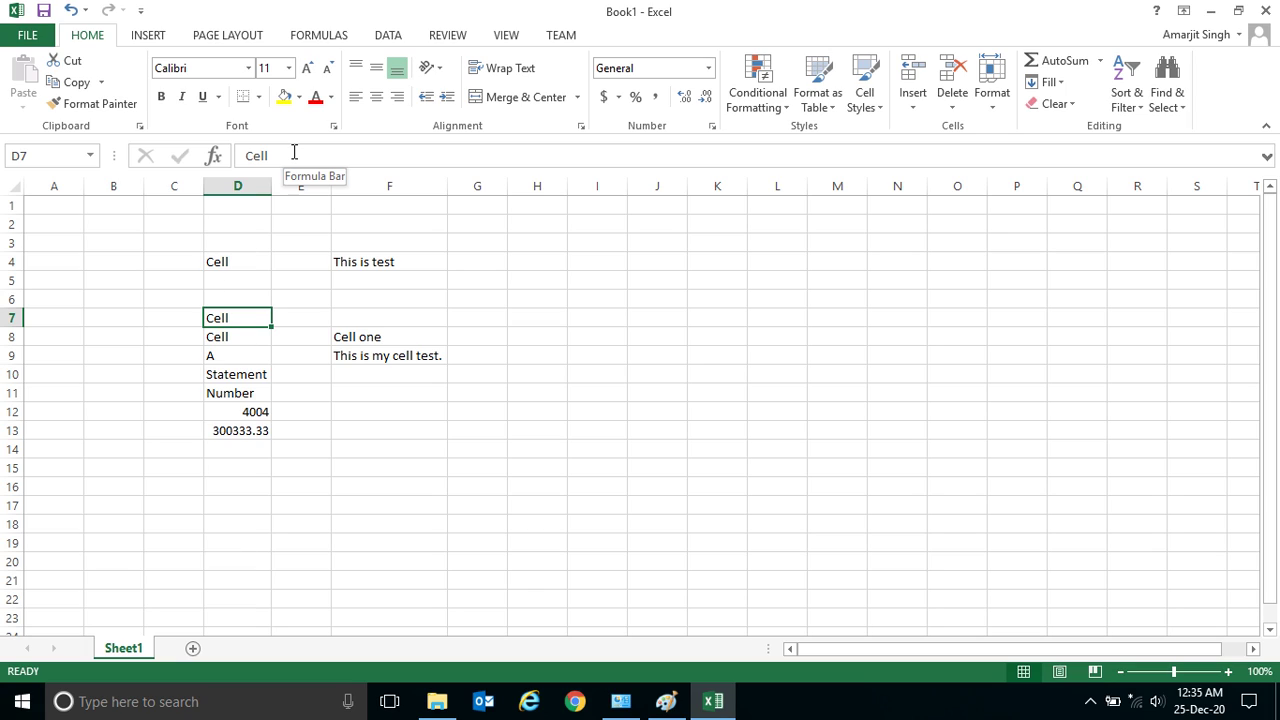
Step: Edit D7 in the formula bar so it reads 'Cell One'
left_click(413, 357)
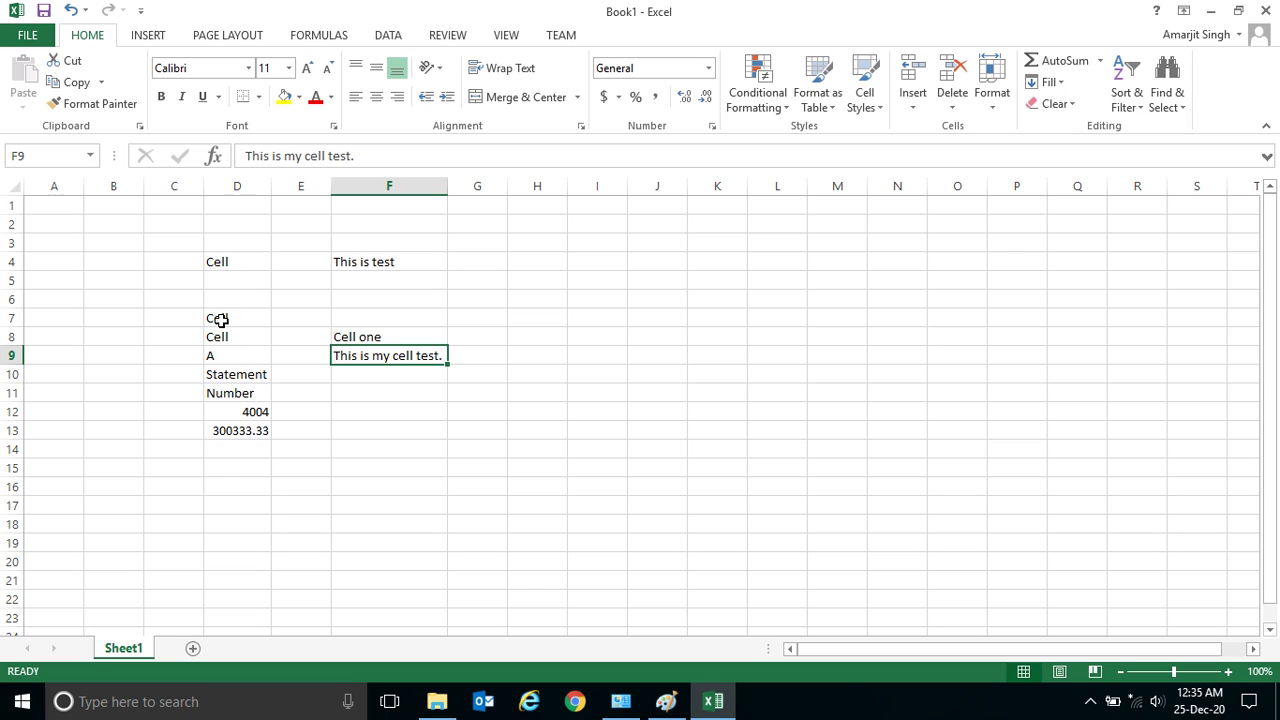
left_click(220, 318)
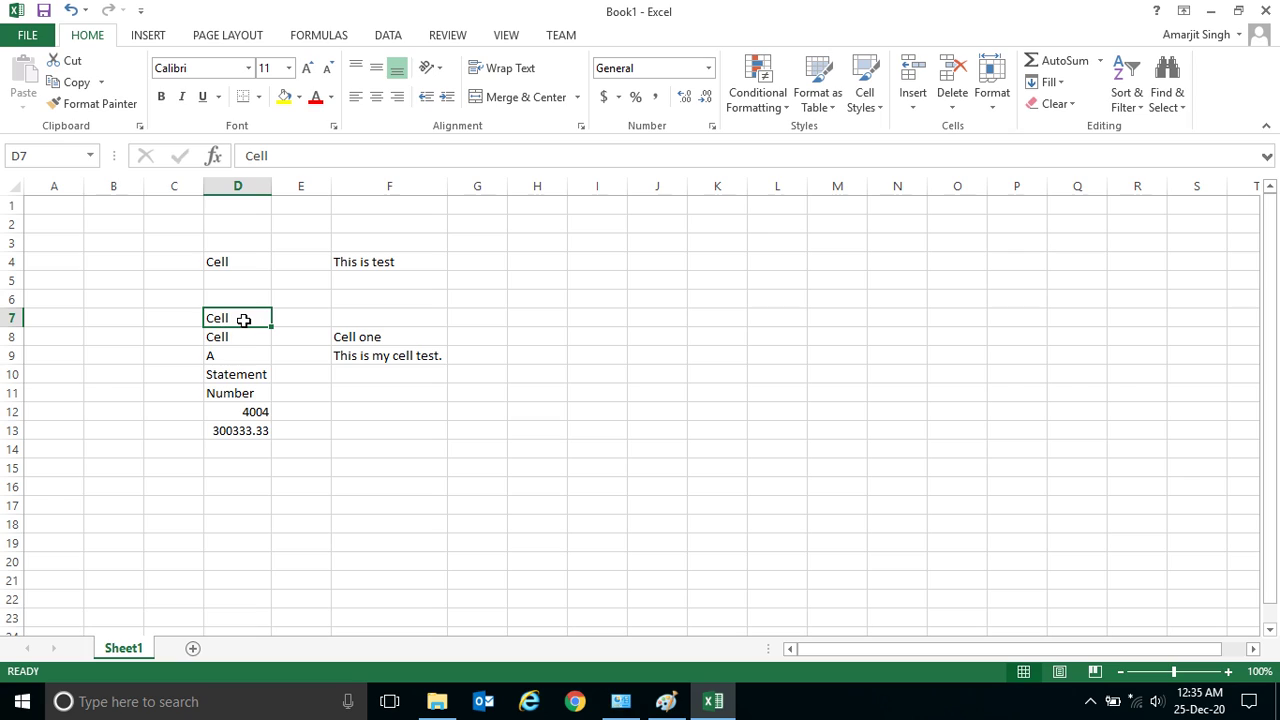
left_click(296, 158)
type("ONe")
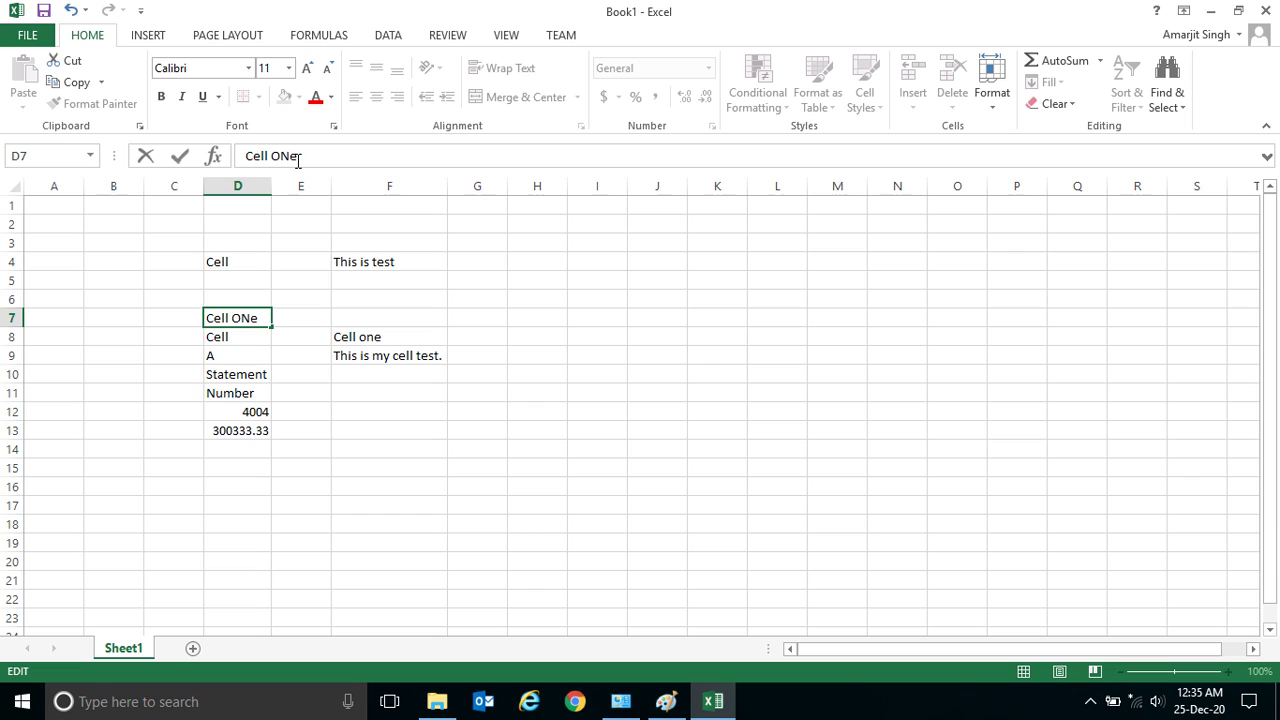
key("BackSpace")
key("BackSpace")
type("ne")
key("BackSpace")
key("BackSpace")
type("ne")
key("Return")
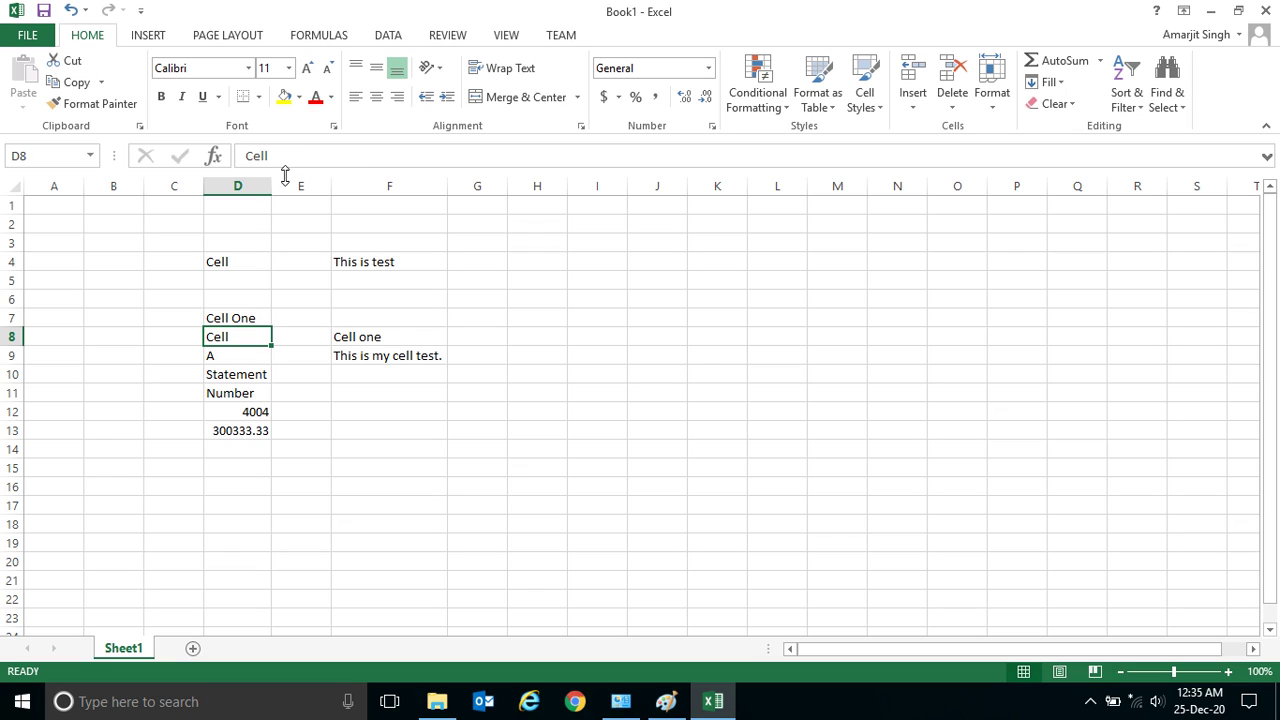
Step: Replace D7's text with 'Welcome', then bring up the keyboard picture in Paint
left_click(232, 319)
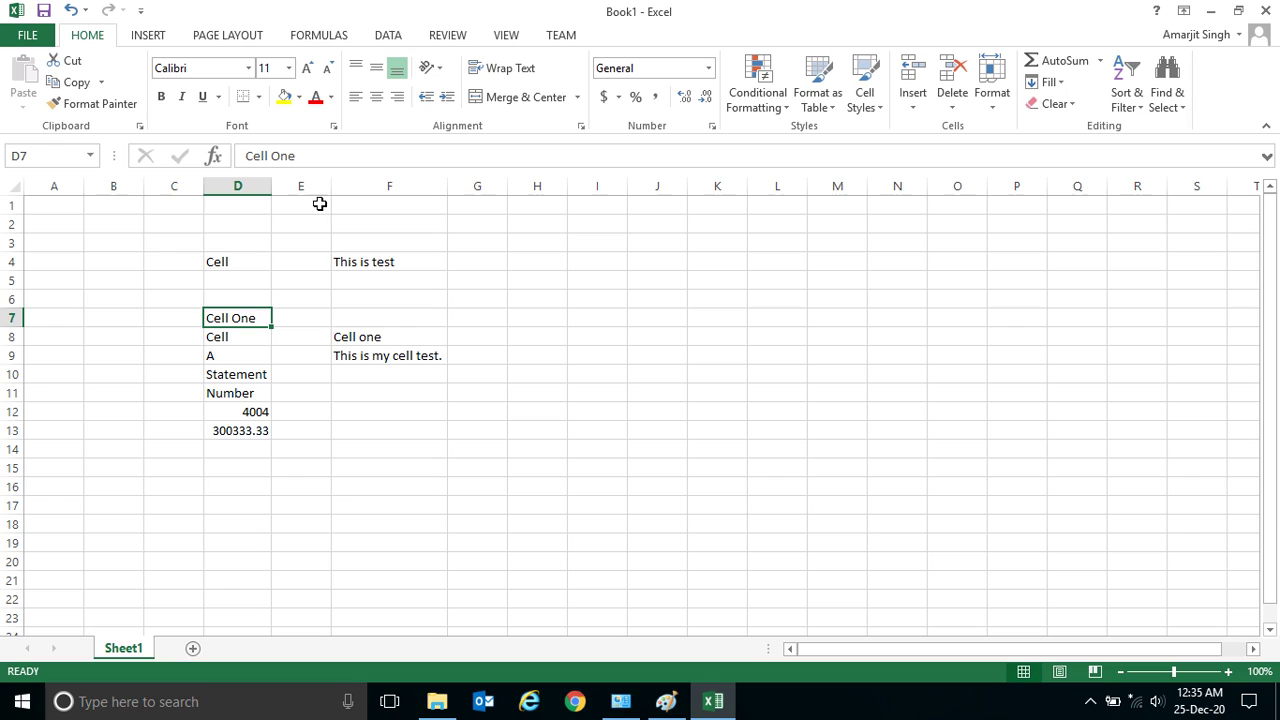
left_click_drag(323, 160, 146, 160)
type("Welcome")
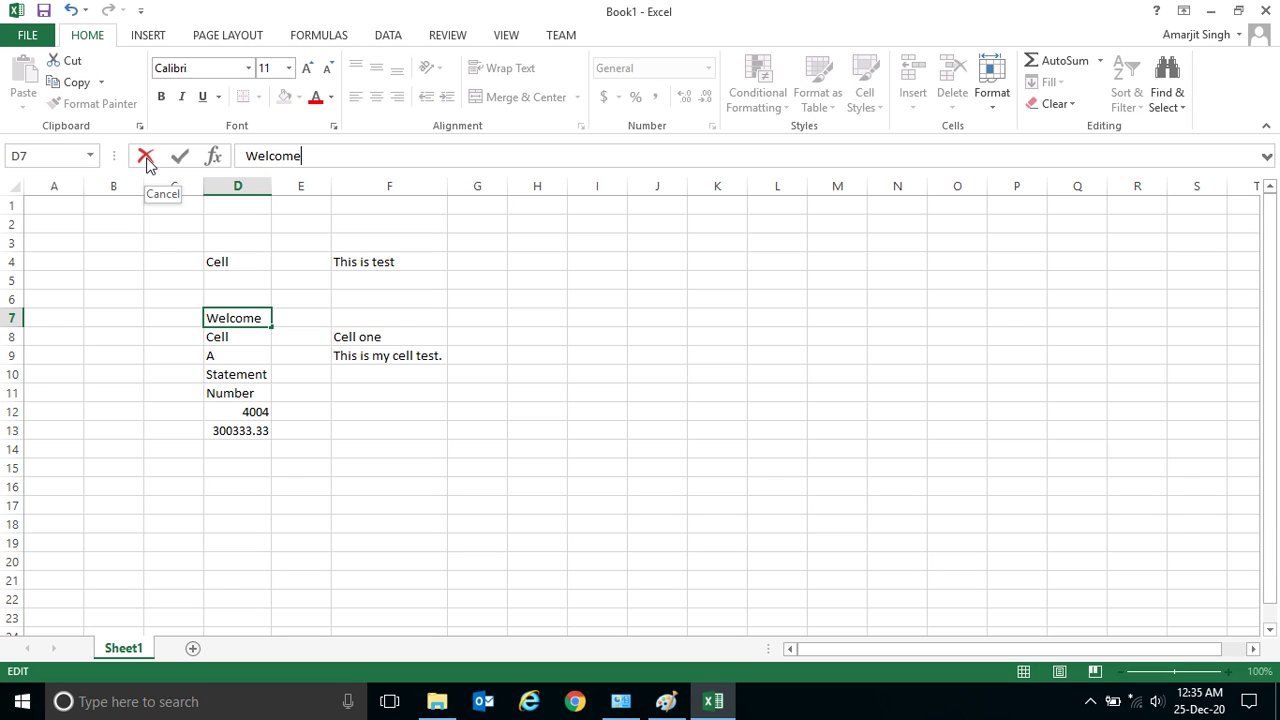
key("Return")
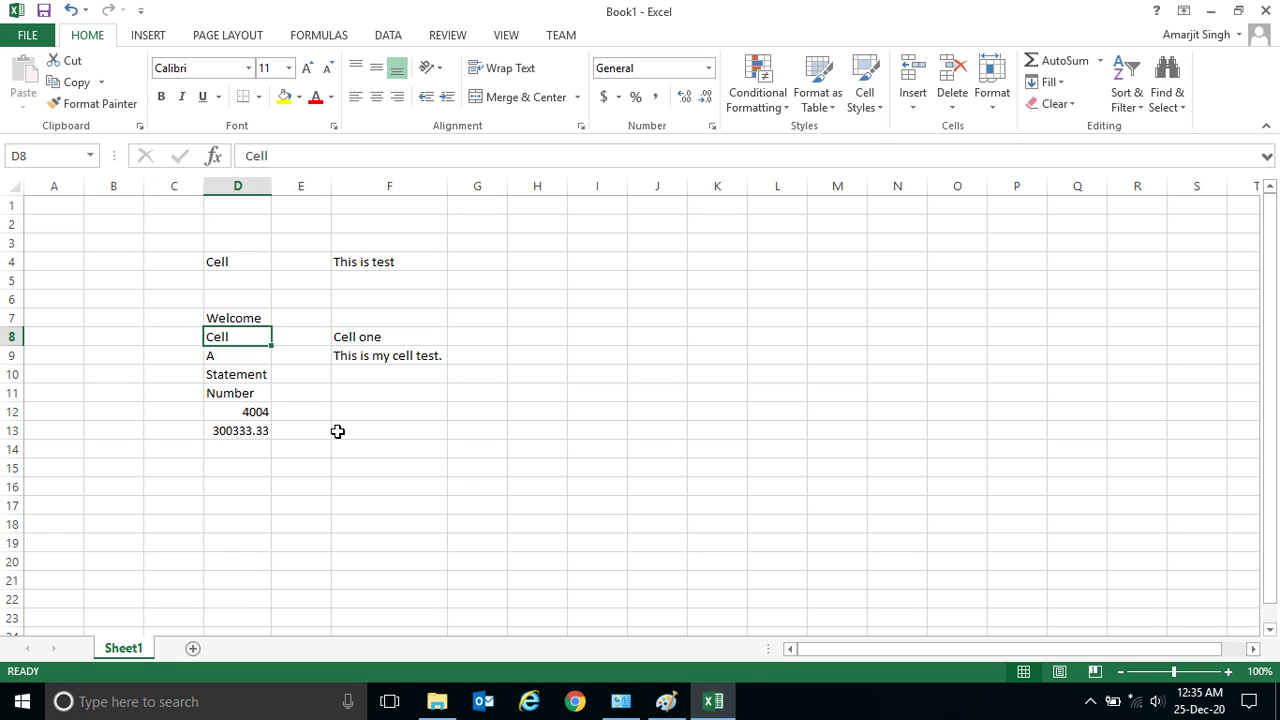
left_click(664, 710)
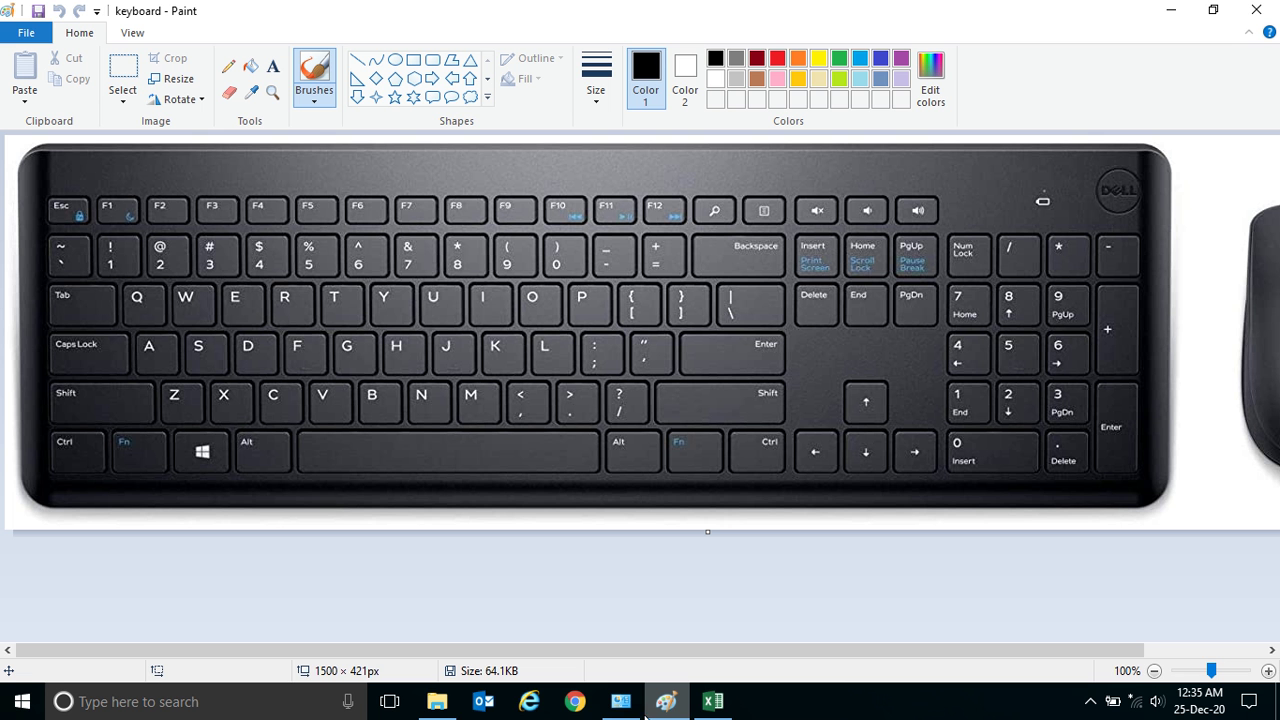